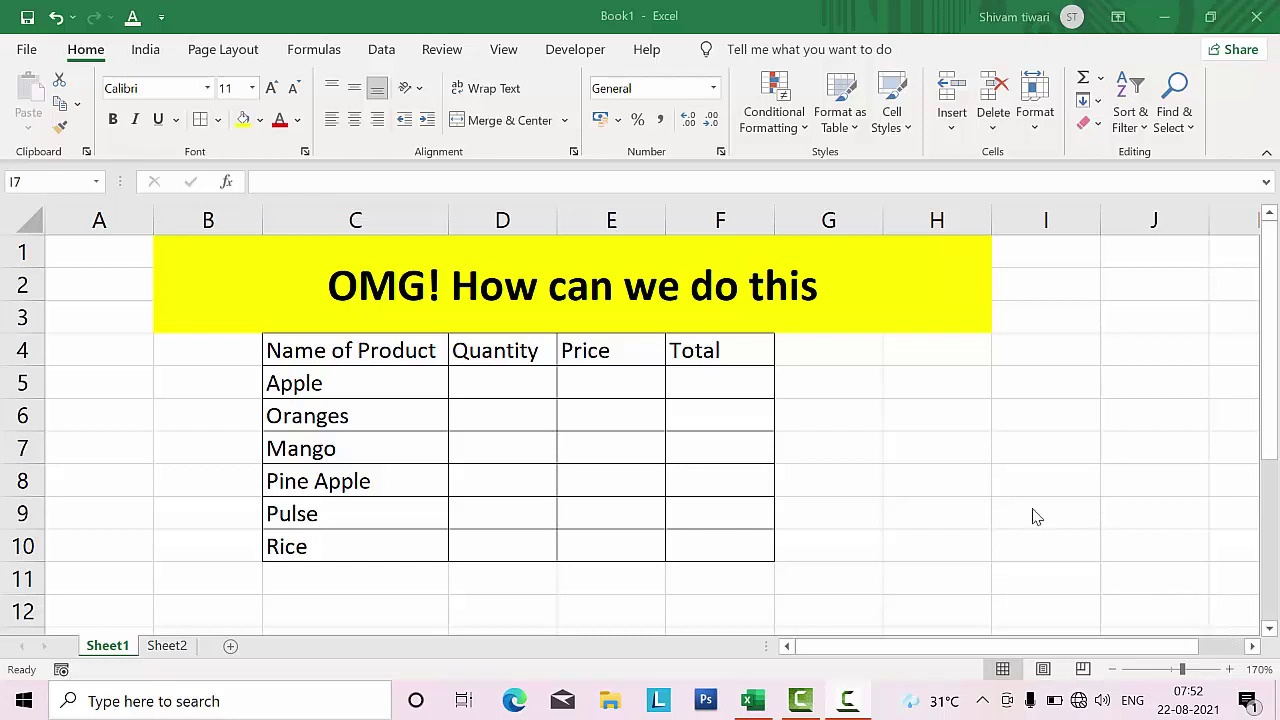
# Step: Enter Apple's quantity 5kg in D5 and price 80 in E5
pyautogui.click(477, 387)
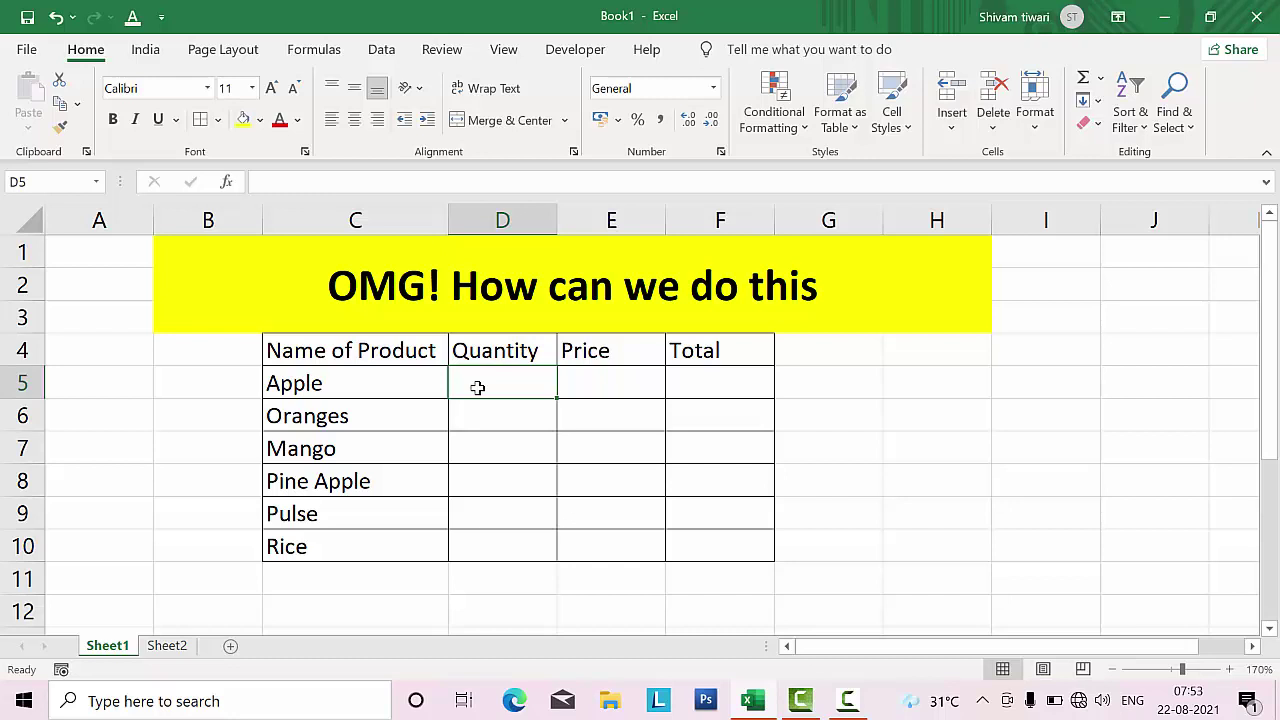
pyautogui.write('5')
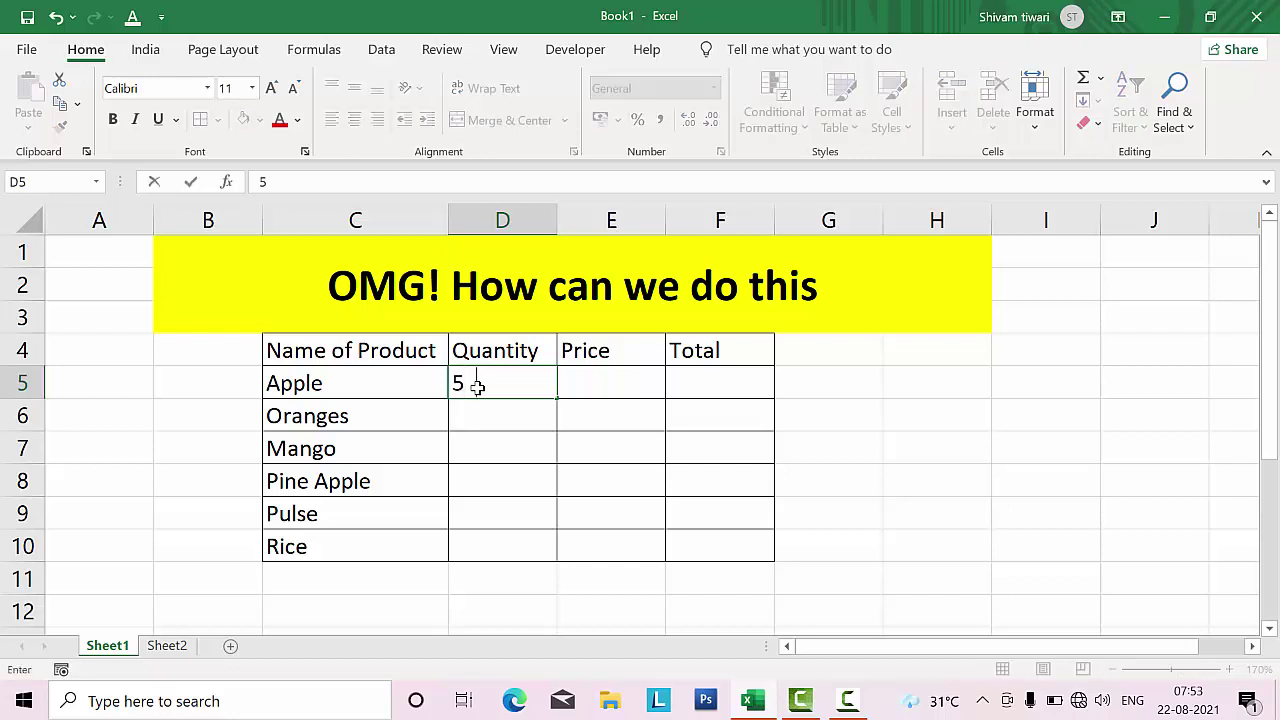
pyautogui.write('kg')
pyautogui.press('Tab')
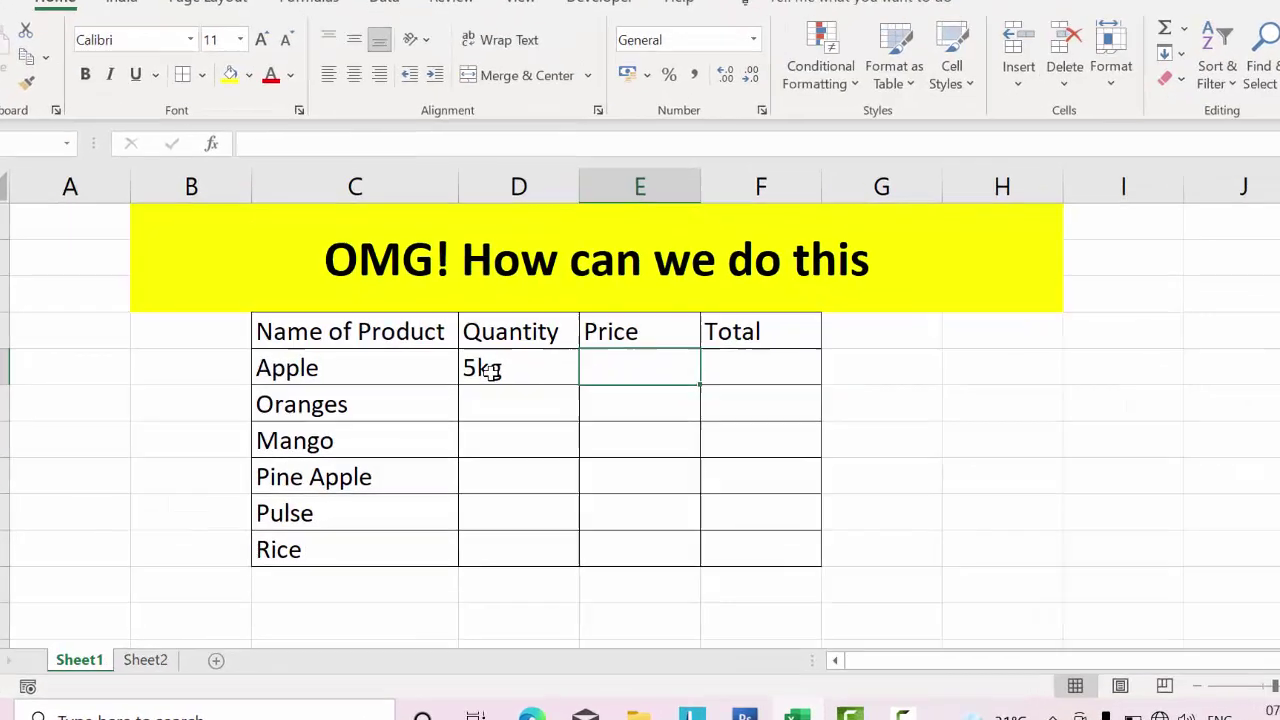
pyautogui.write('80')
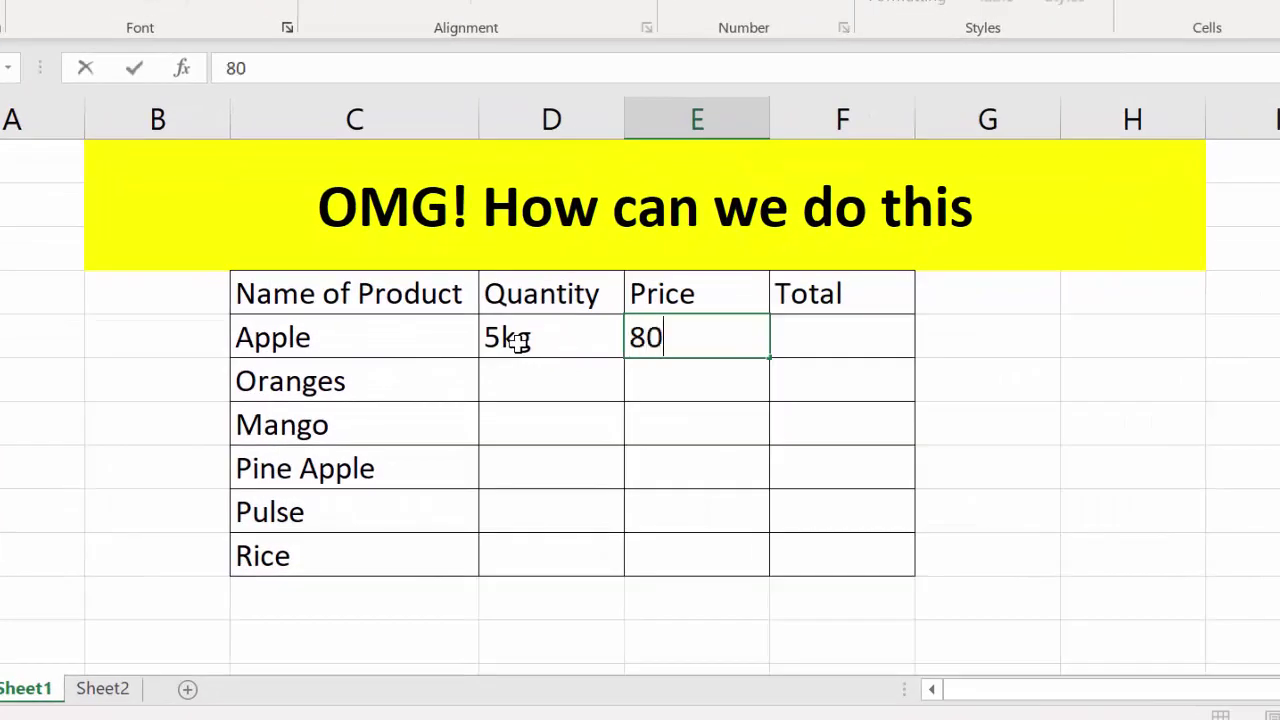
pyautogui.press('Tab')
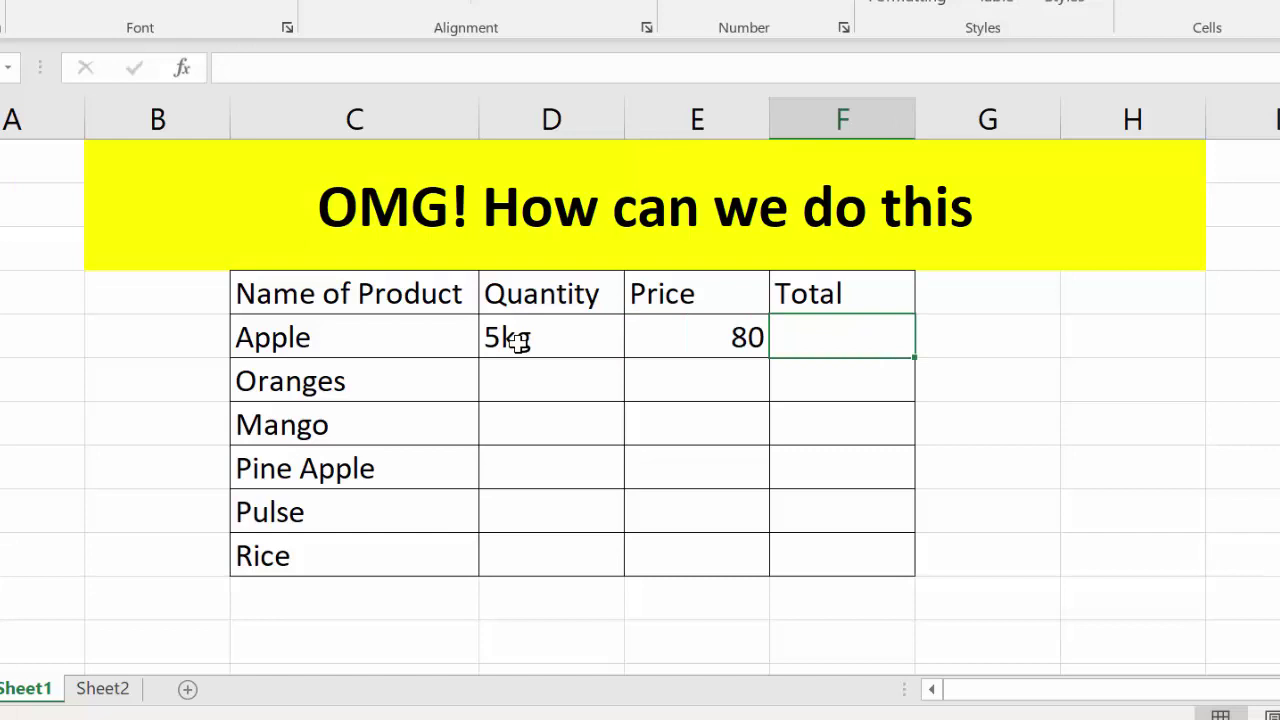
# Step: Enter =D5*E5 in F5 as Apple's Total, which returns #VALUE!
pyautogui.write('=')
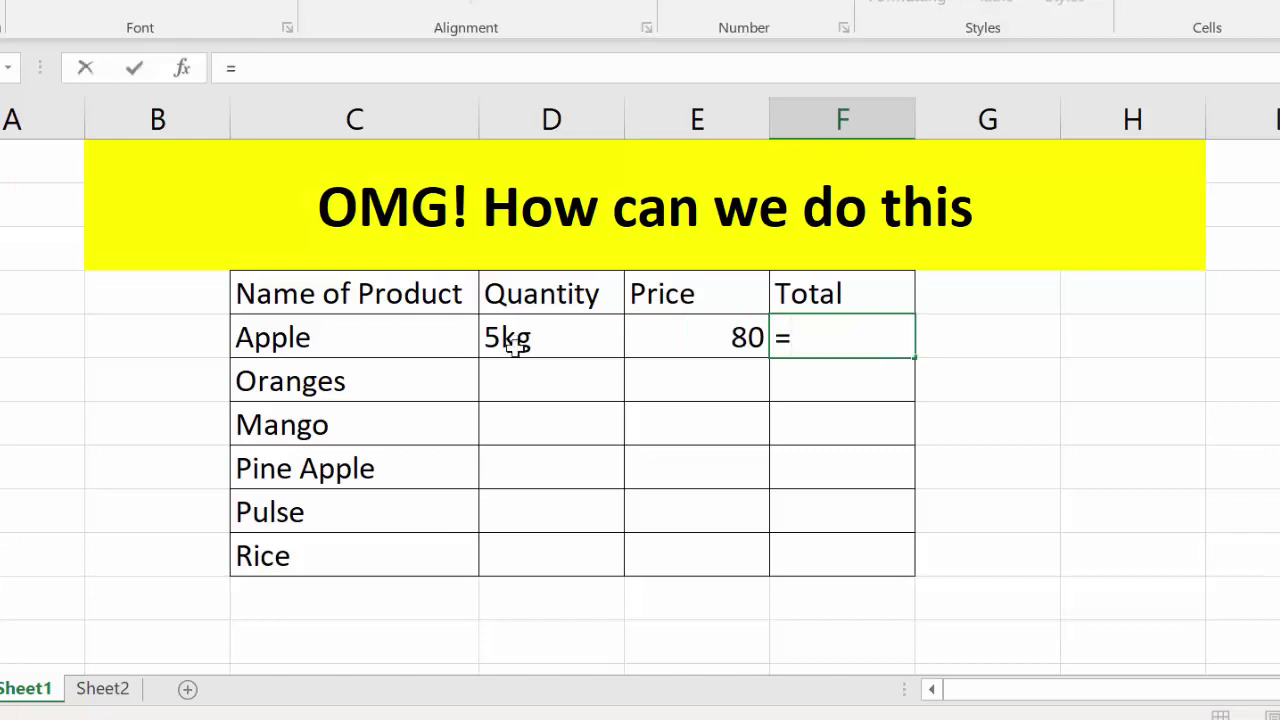
pyautogui.click(588, 347)
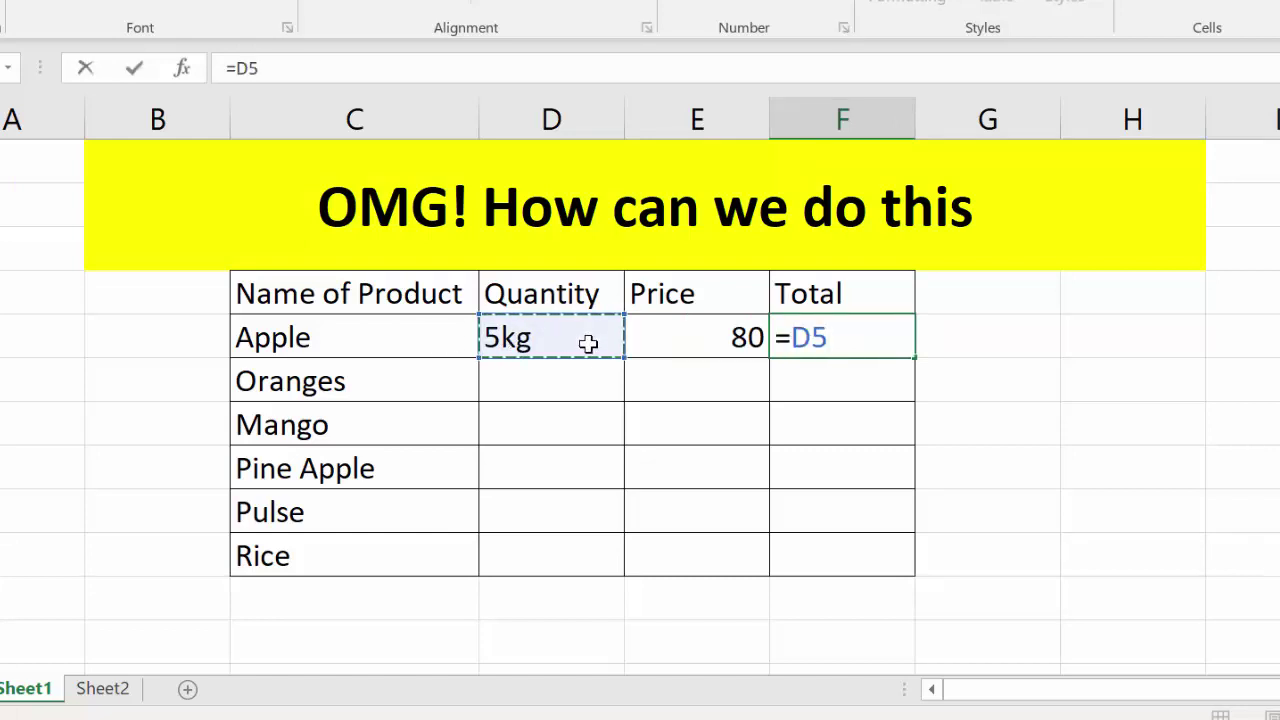
pyautogui.write('*')
pyautogui.click(645, 345)
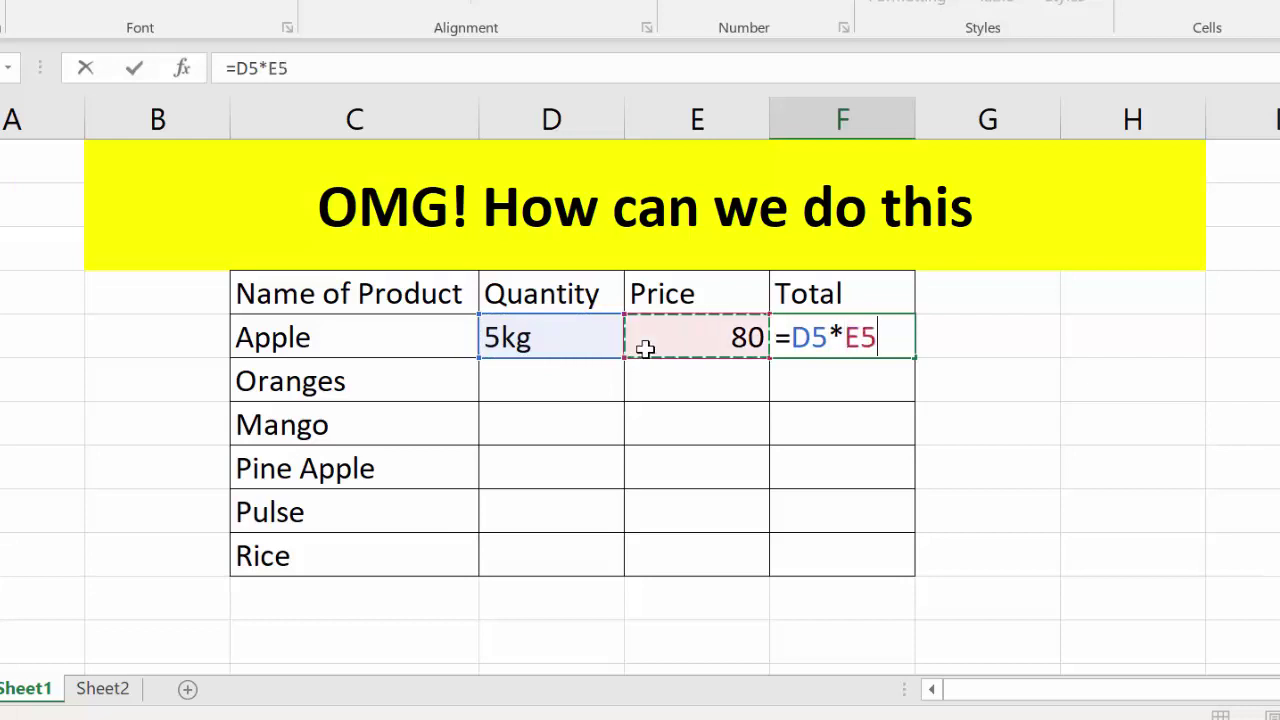
pyautogui.press('Return')
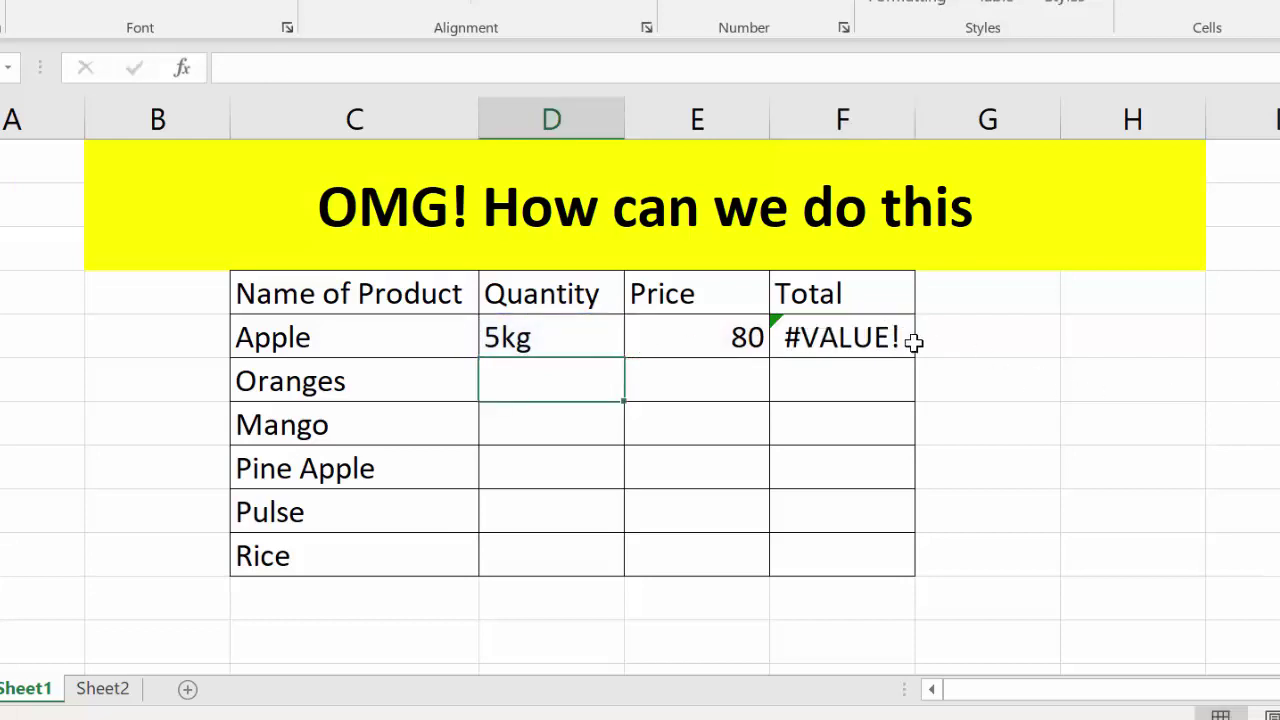
# Step: Clear the 5kg from D5 and select the Quantity cells D5:D10
pyautogui.click(599, 322)
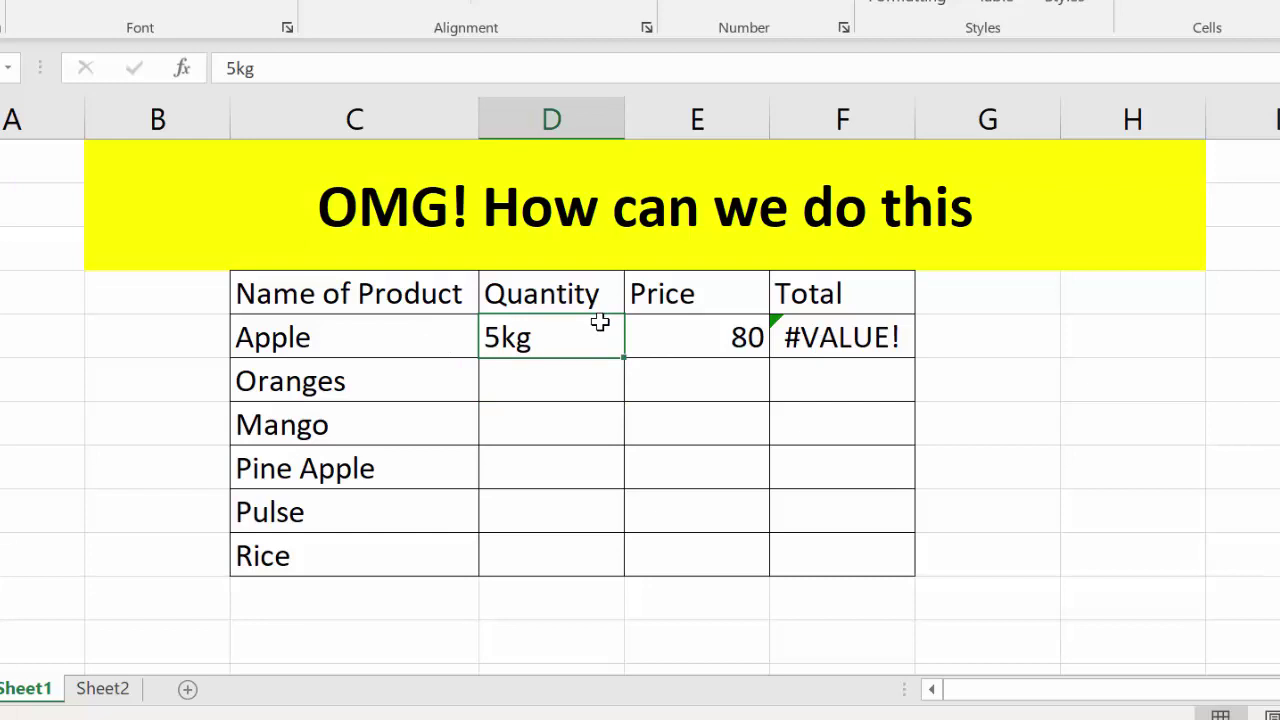
pyautogui.press('BackSpace')
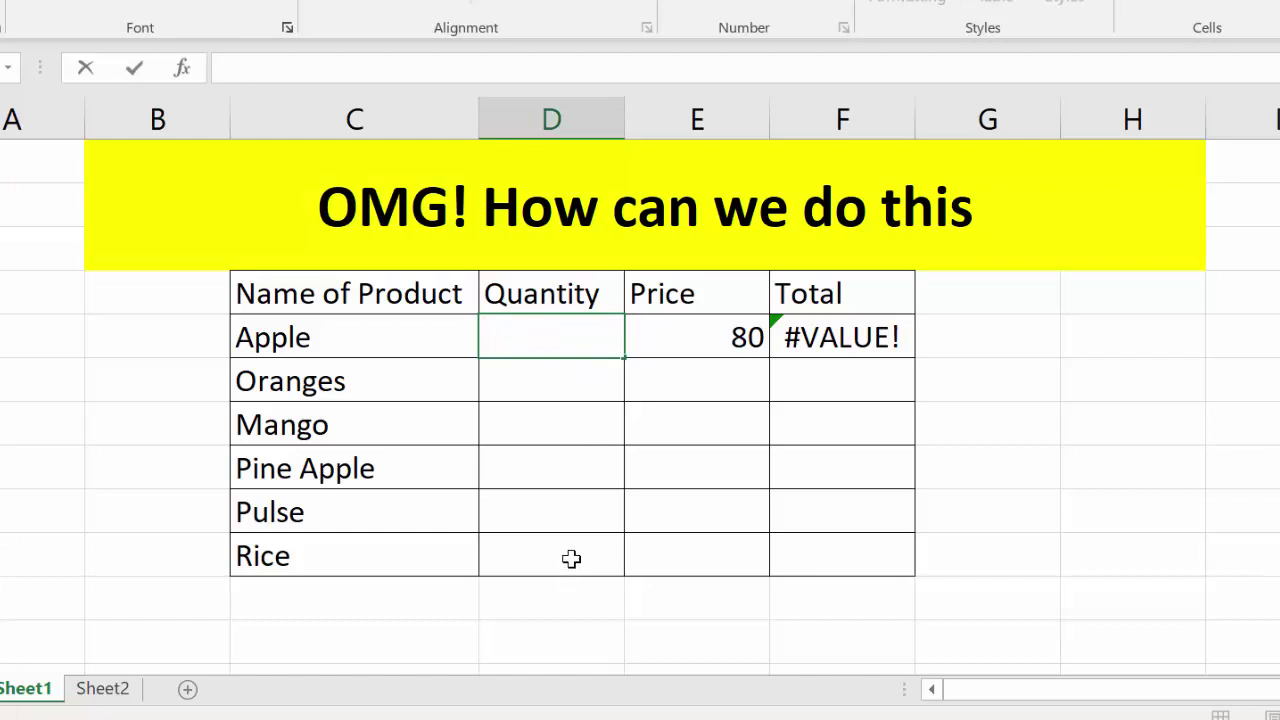
pyautogui.moveTo(571, 558); pyautogui.dragTo(545, 336)
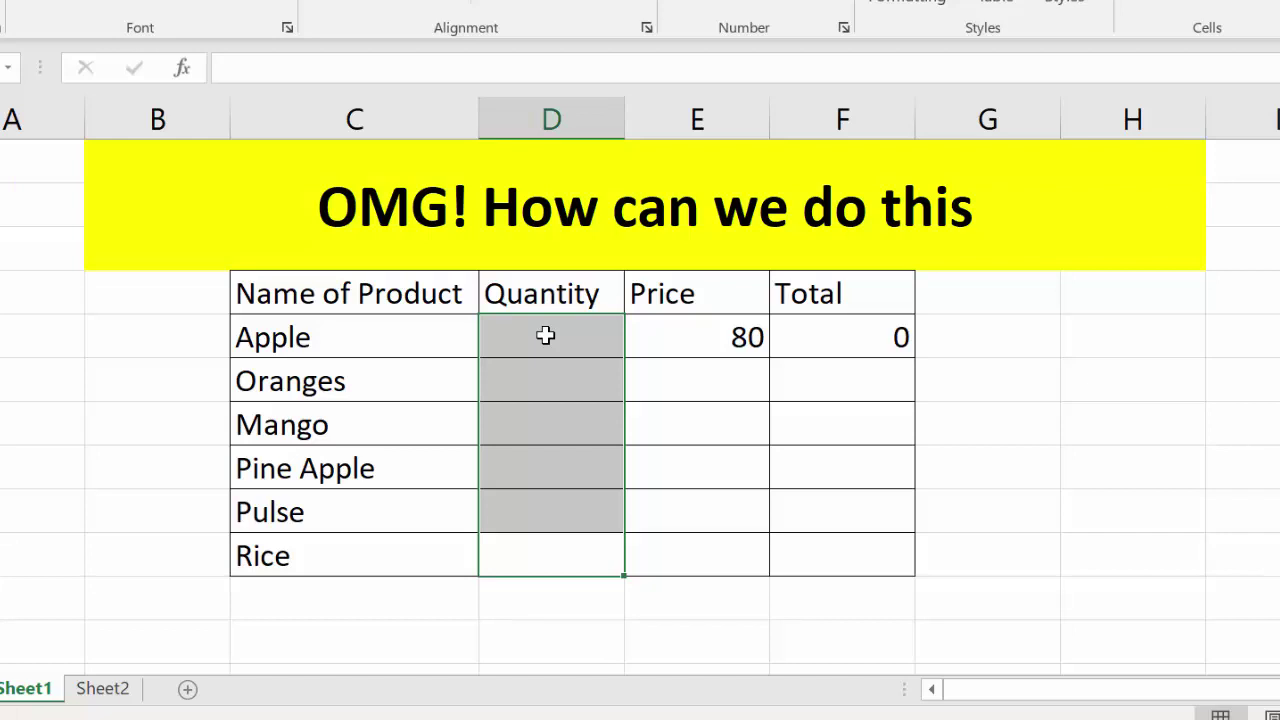
# Step: Give the selected Quantity cells the custom number format General"kg"
pyautogui.hotkey('ctrl', '1')
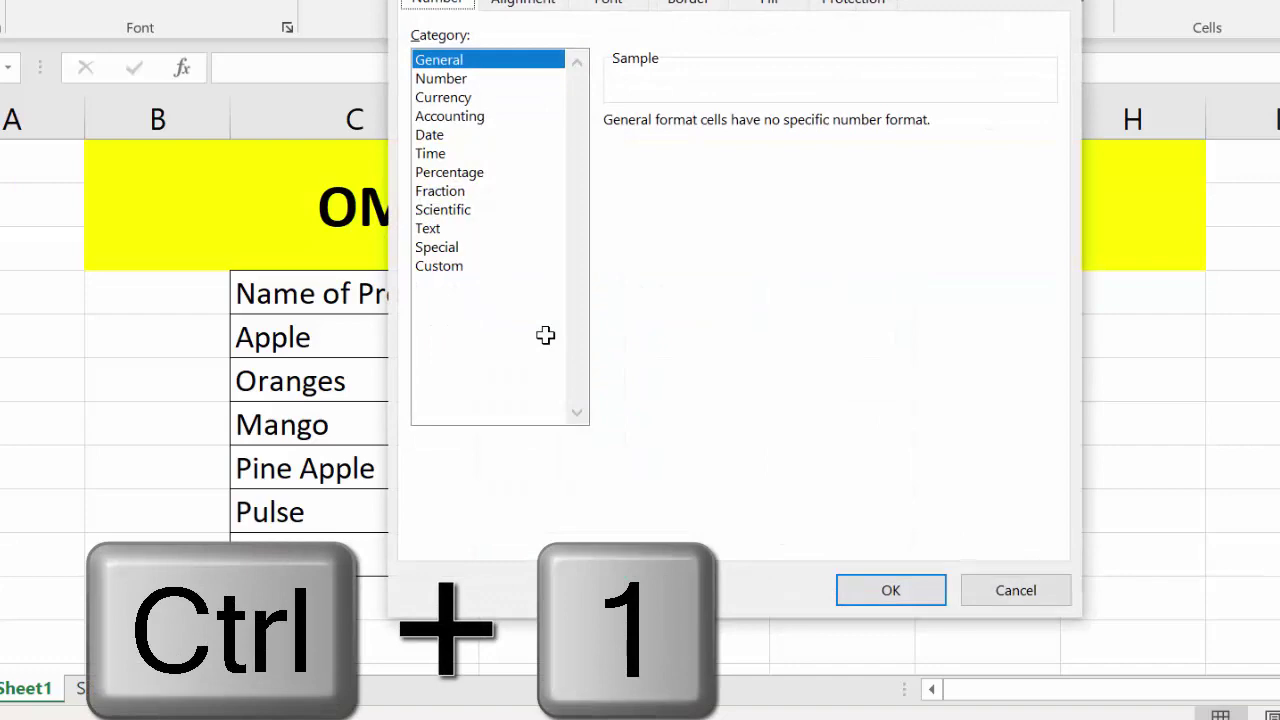
pyautogui.click(452, 268)
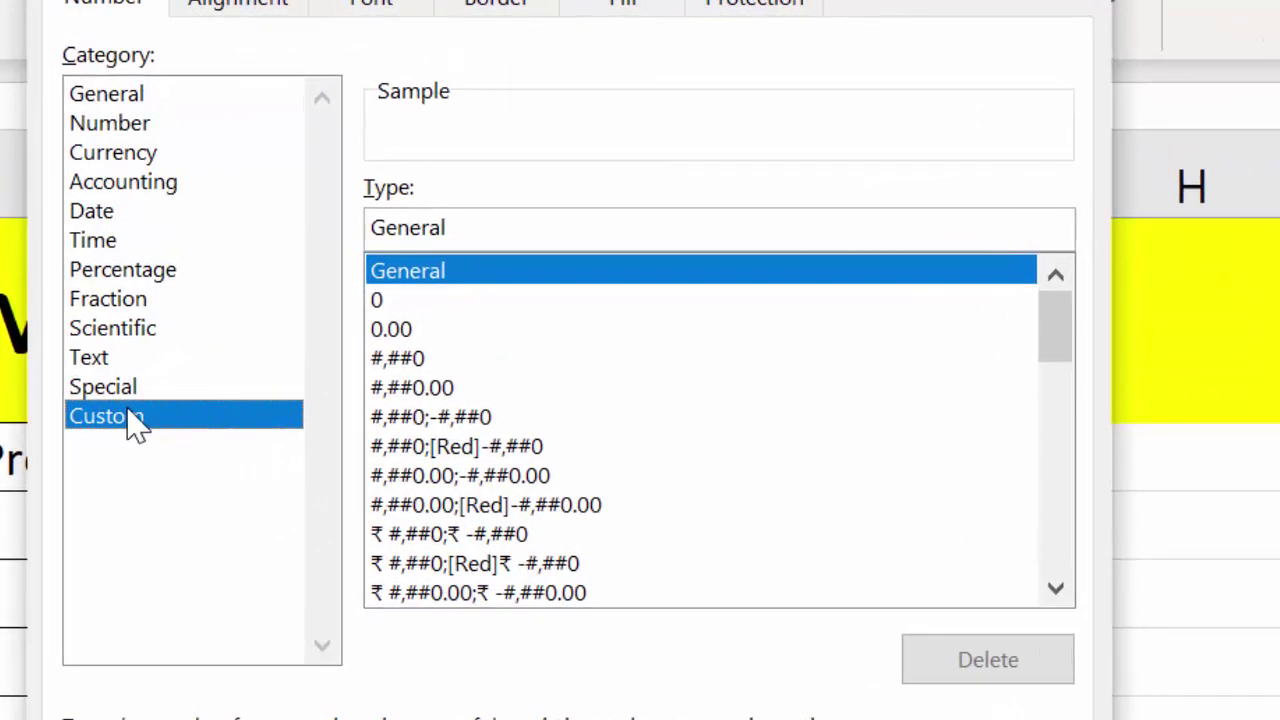
pyautogui.click(524, 238)
pyautogui.write('"')
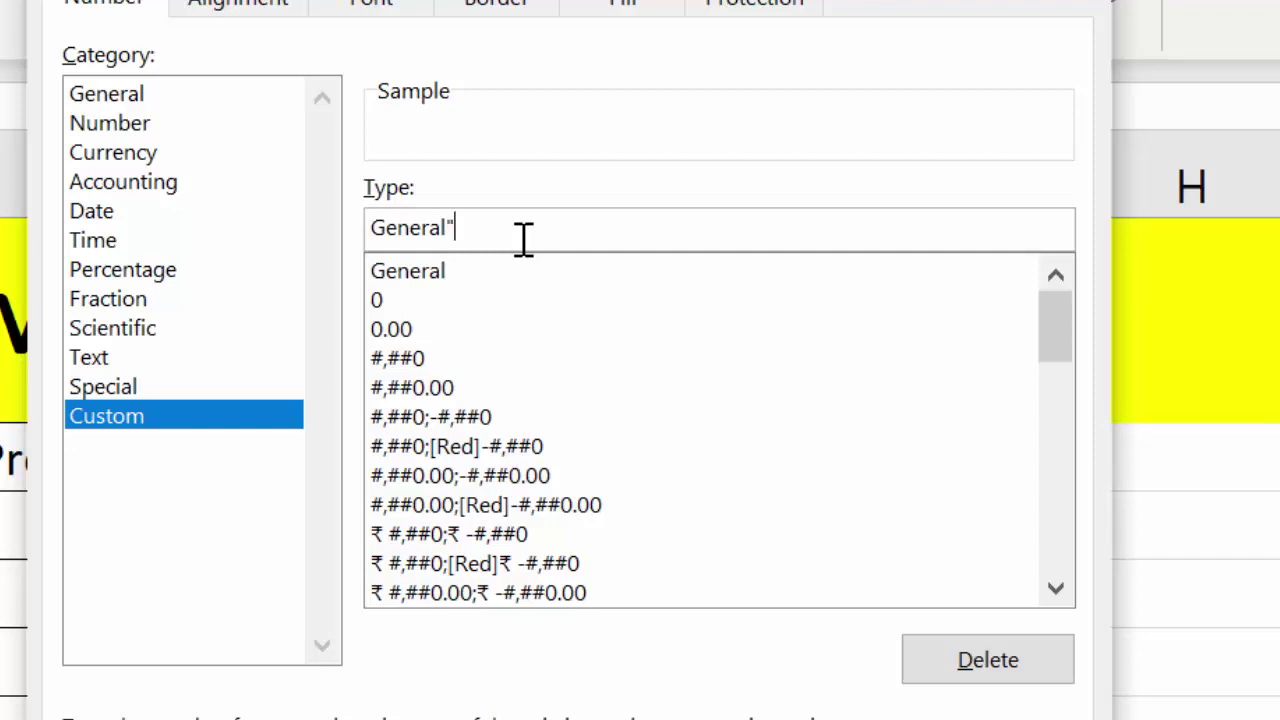
pyautogui.write('kg')
pyautogui.write('"')
# Step: Apply the kg format, then enter quantities 5, 6 and 4 for Apple, Oranges and Mango
pyautogui.press('Return')
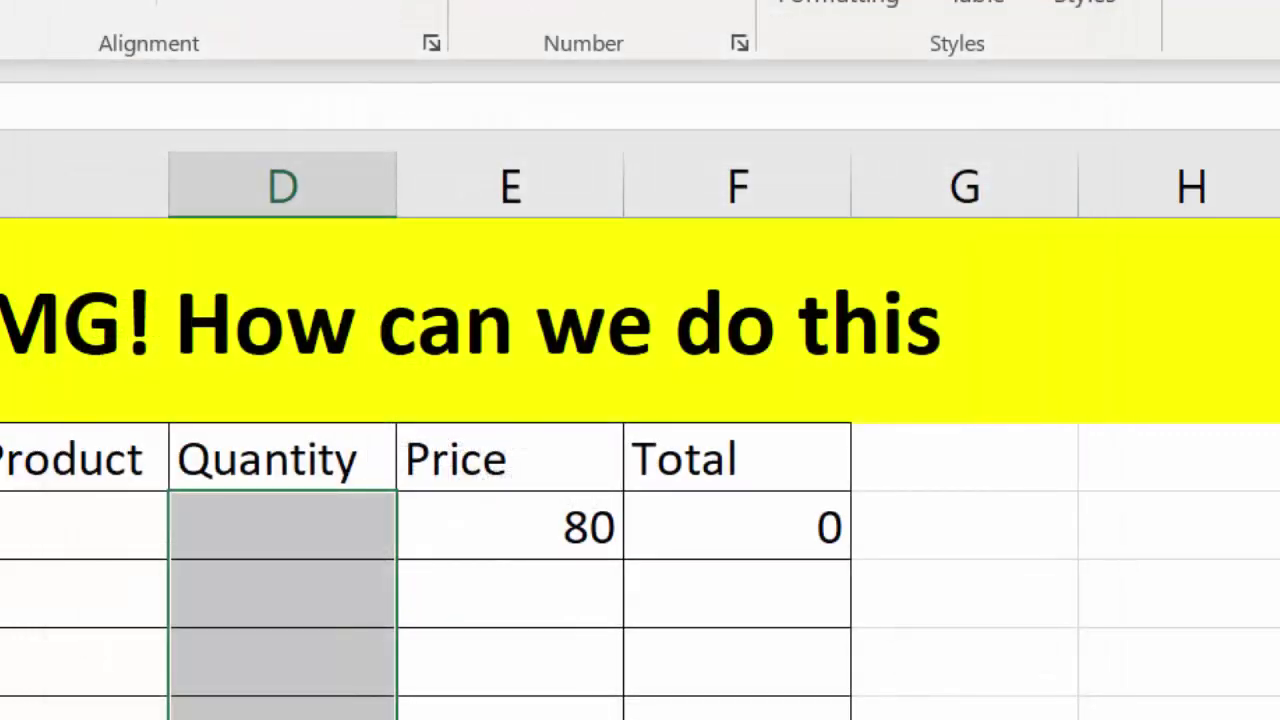
pyautogui.click(528, 395)
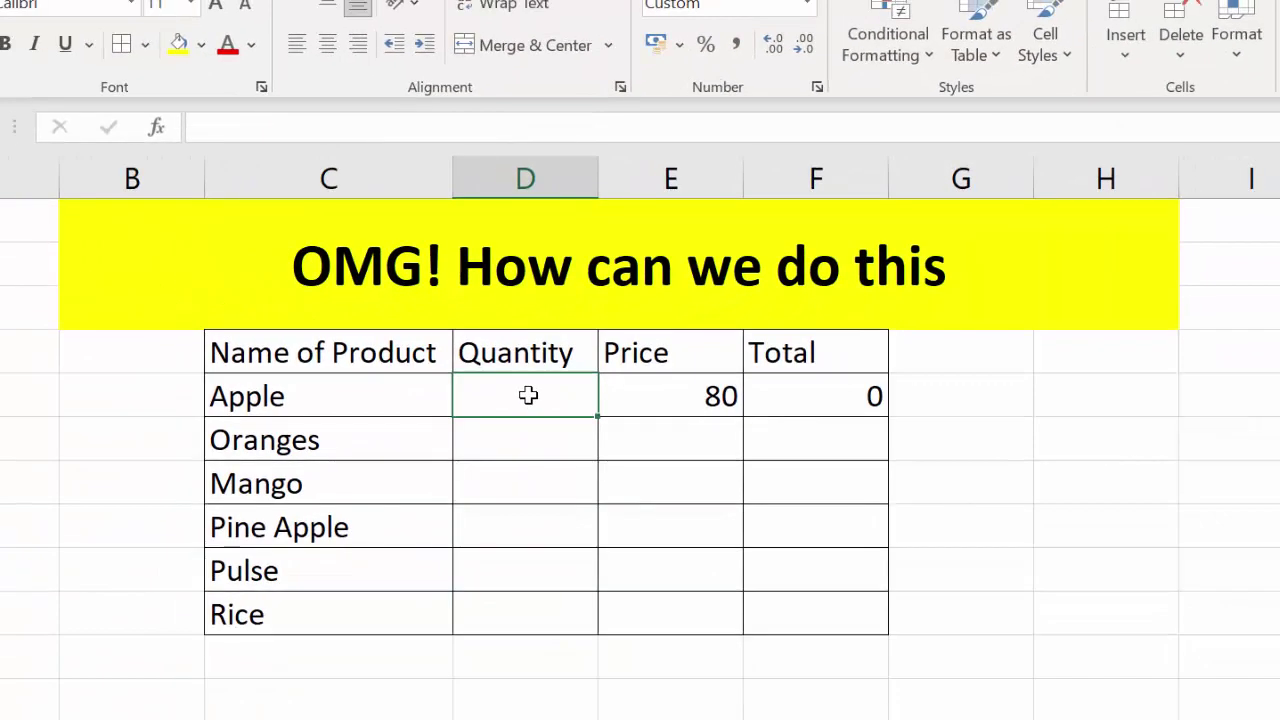
pyautogui.write('5')
pyautogui.press('Return')
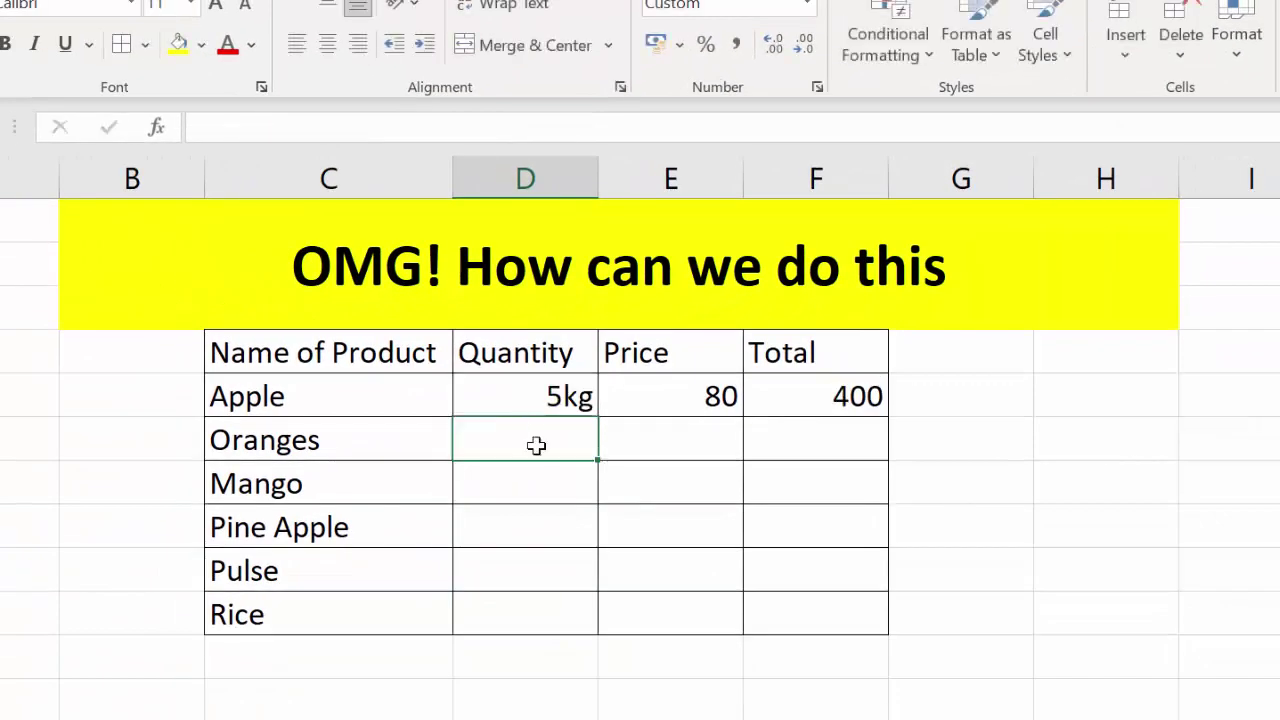
pyautogui.write('6')
pyautogui.press('Return')
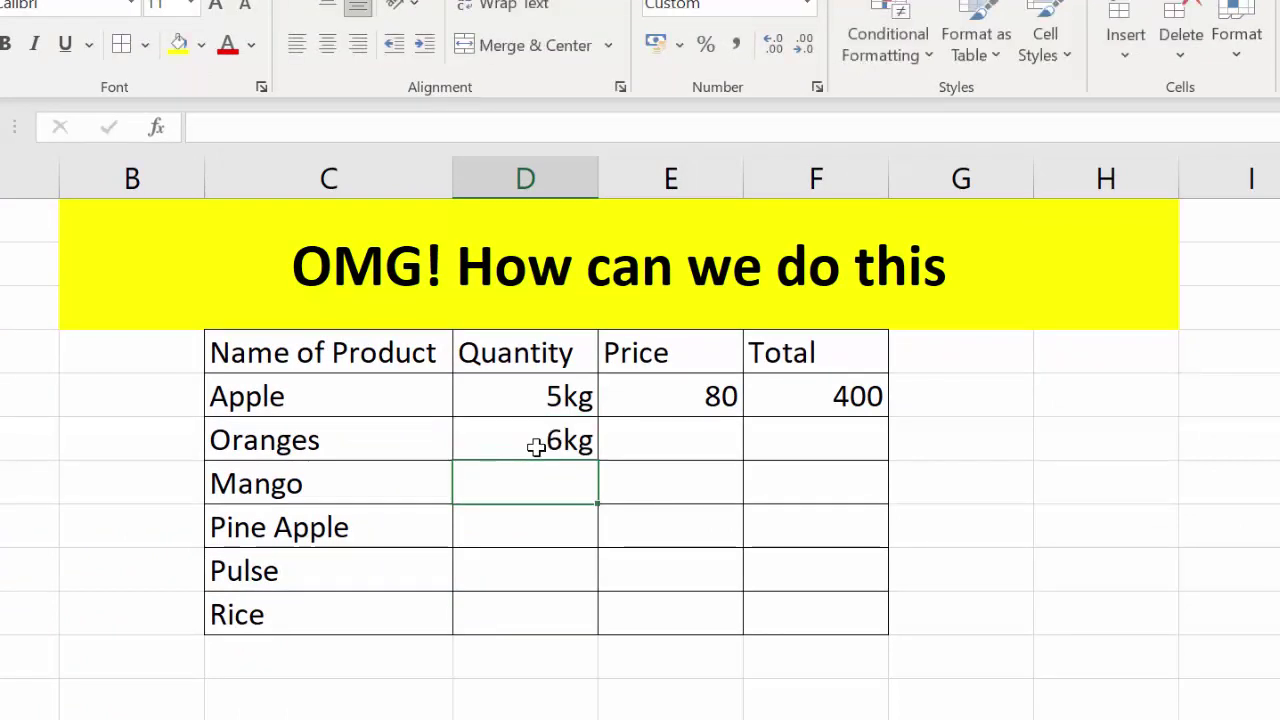
pyautogui.write('4')
pyautogui.press('Return')
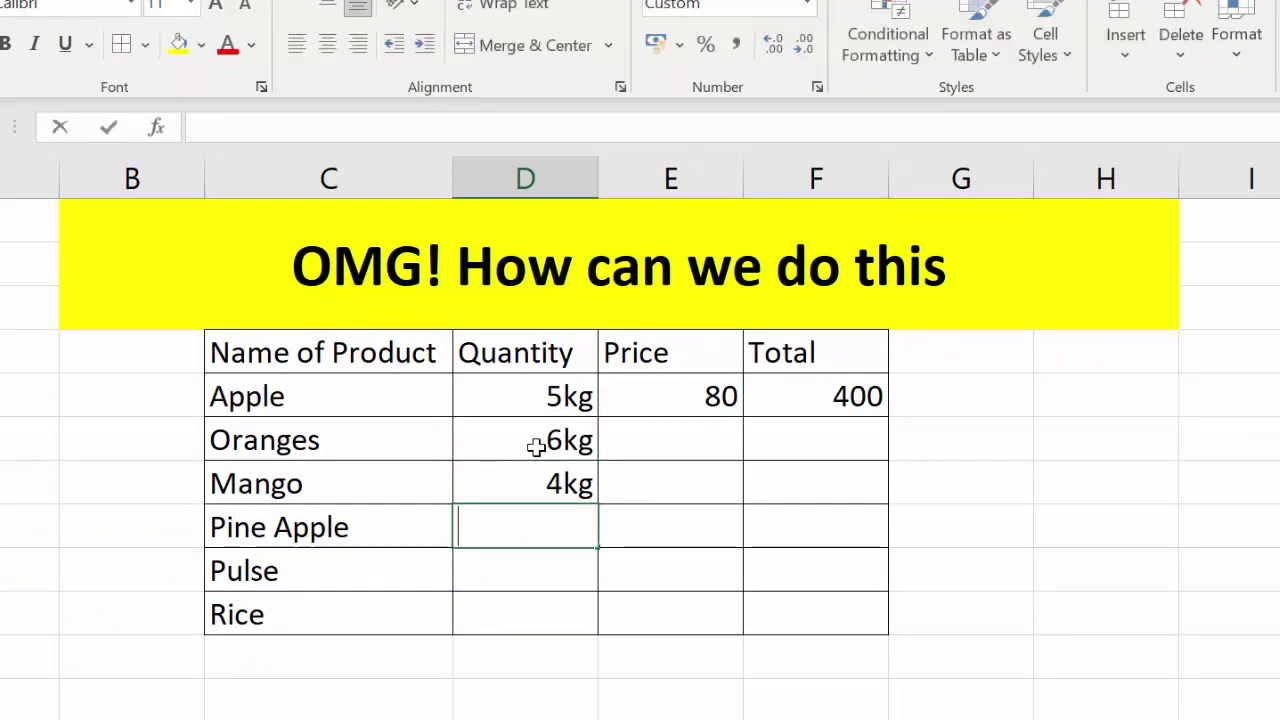
# Step: Enter quantities 2.5, 4.5 and 10 for Pine Apple, Pulse and Rice
pyautogui.write('2.5')
pyautogui.press('Return')
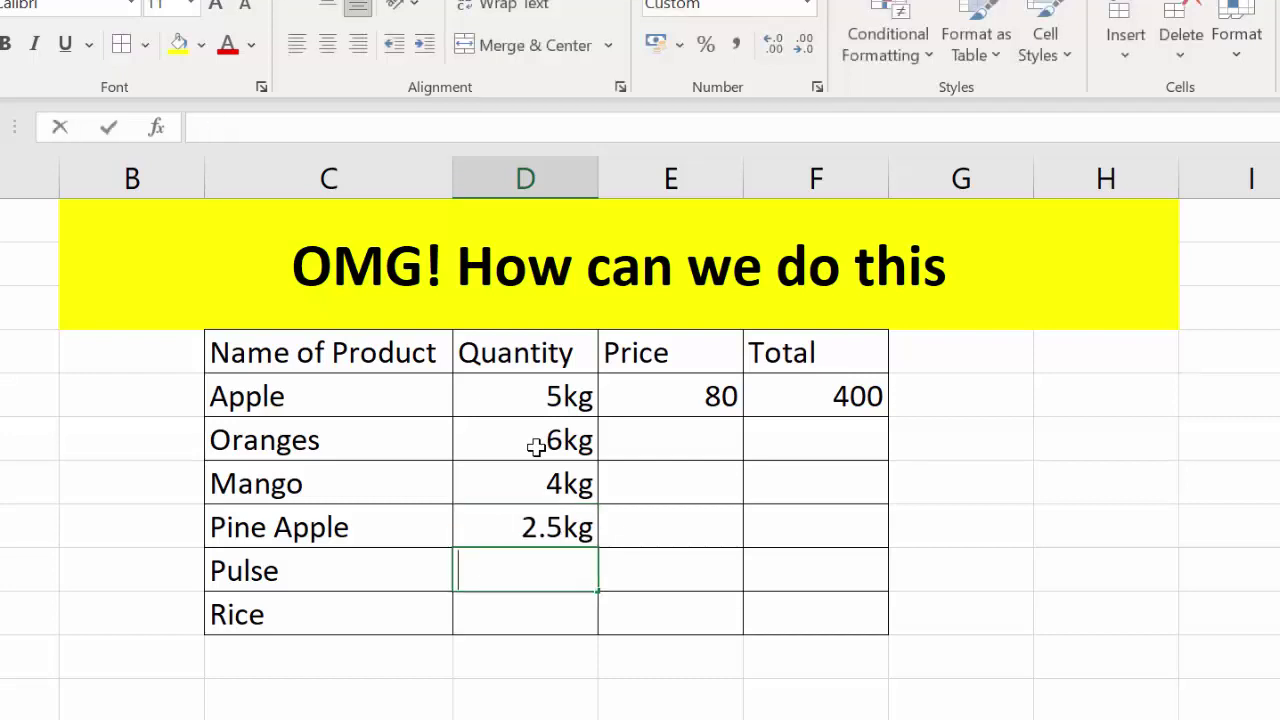
pyautogui.write('4.5')
pyautogui.press('Return')
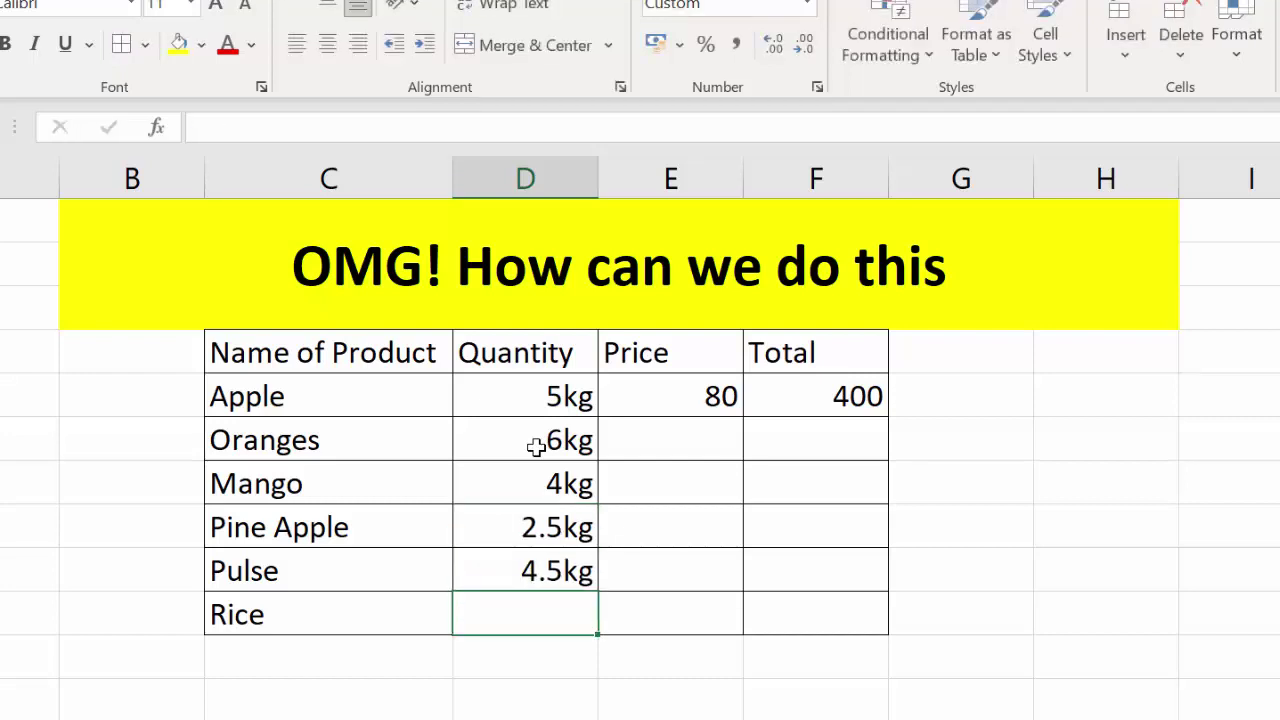
pyautogui.write('1')
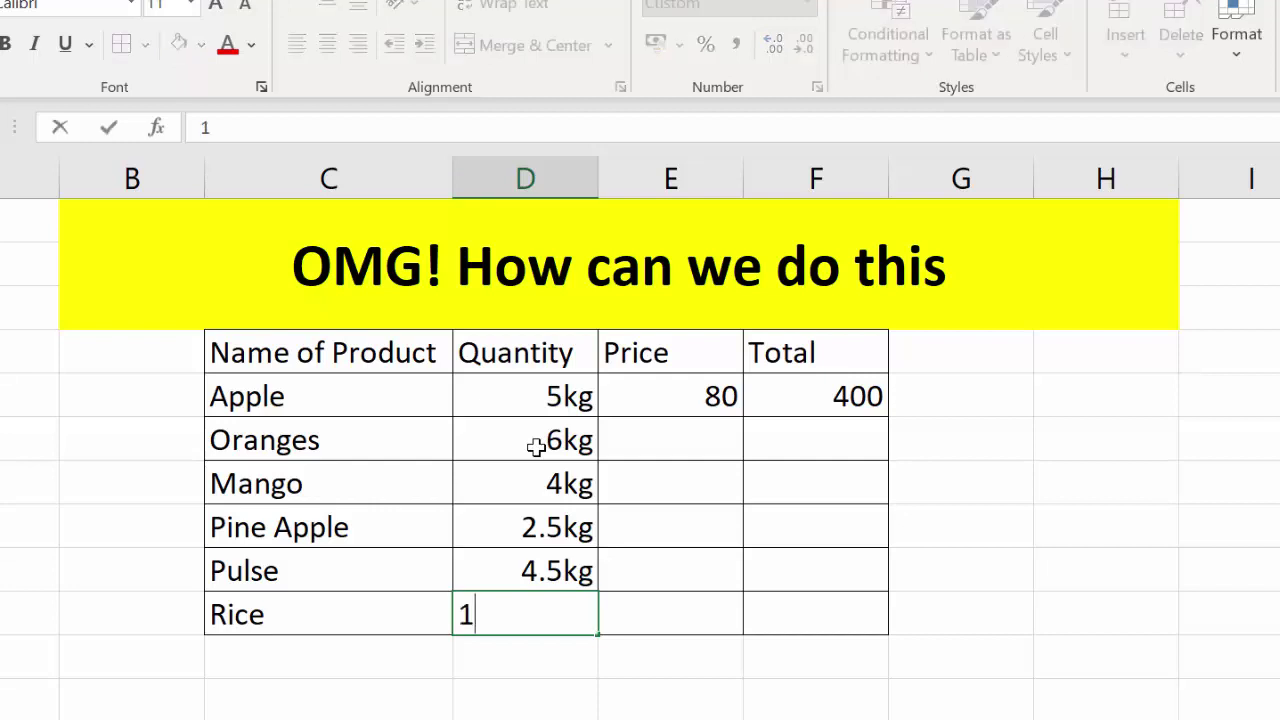
pyautogui.write('0')
pyautogui.press('Return')
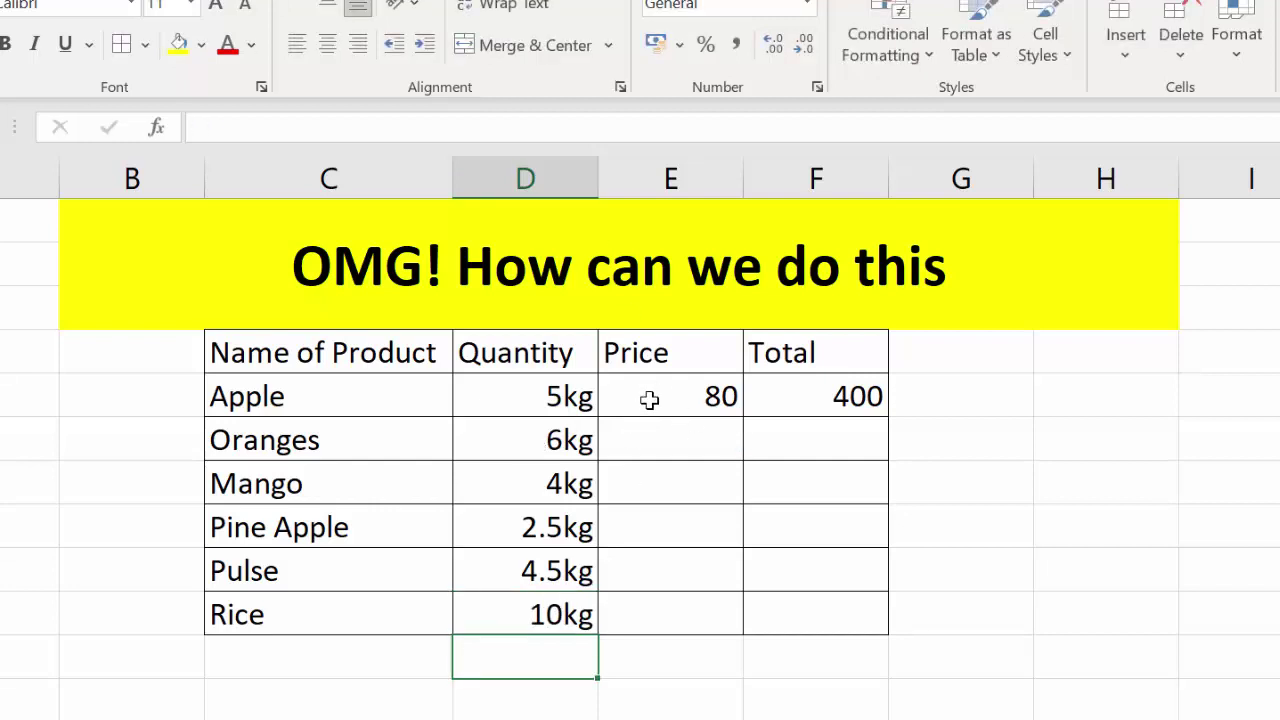
# Step: Clear the Price cells E5:E10, removing Apple's 80, and bring up Format Cells for them
pyautogui.moveTo(649, 399); pyautogui.dragTo(639, 605)
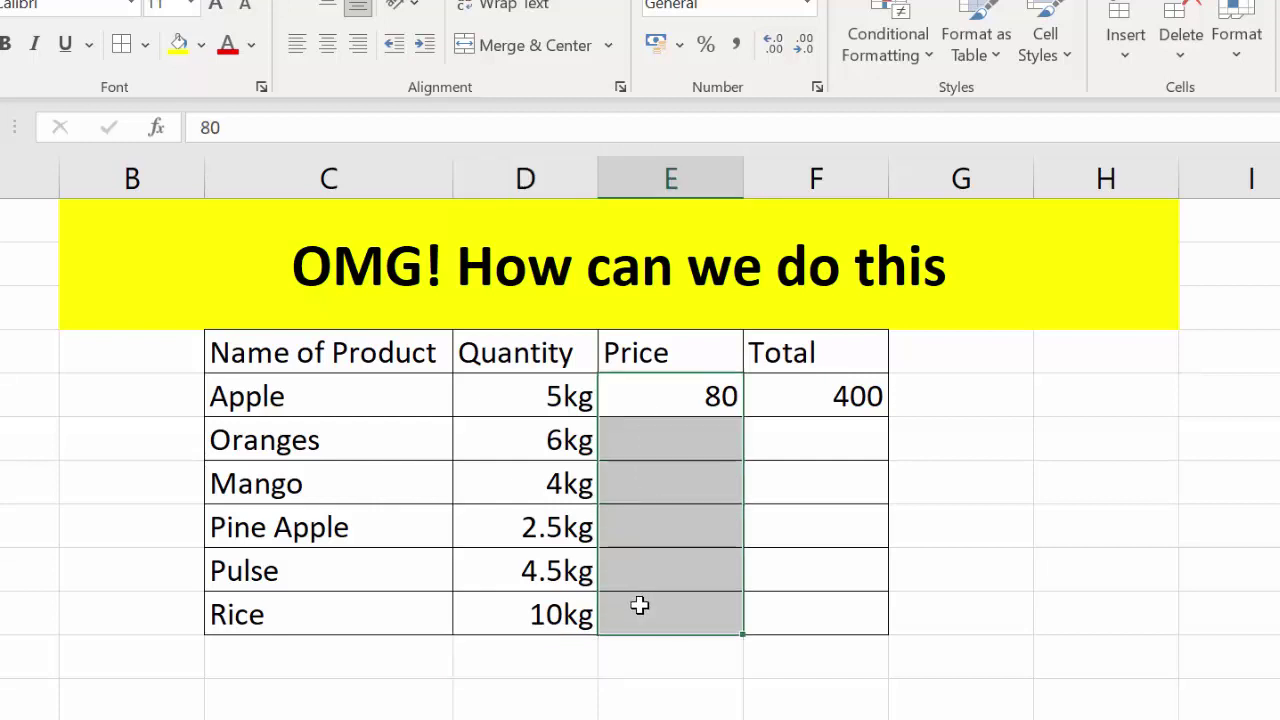
pyautogui.press('Delete')
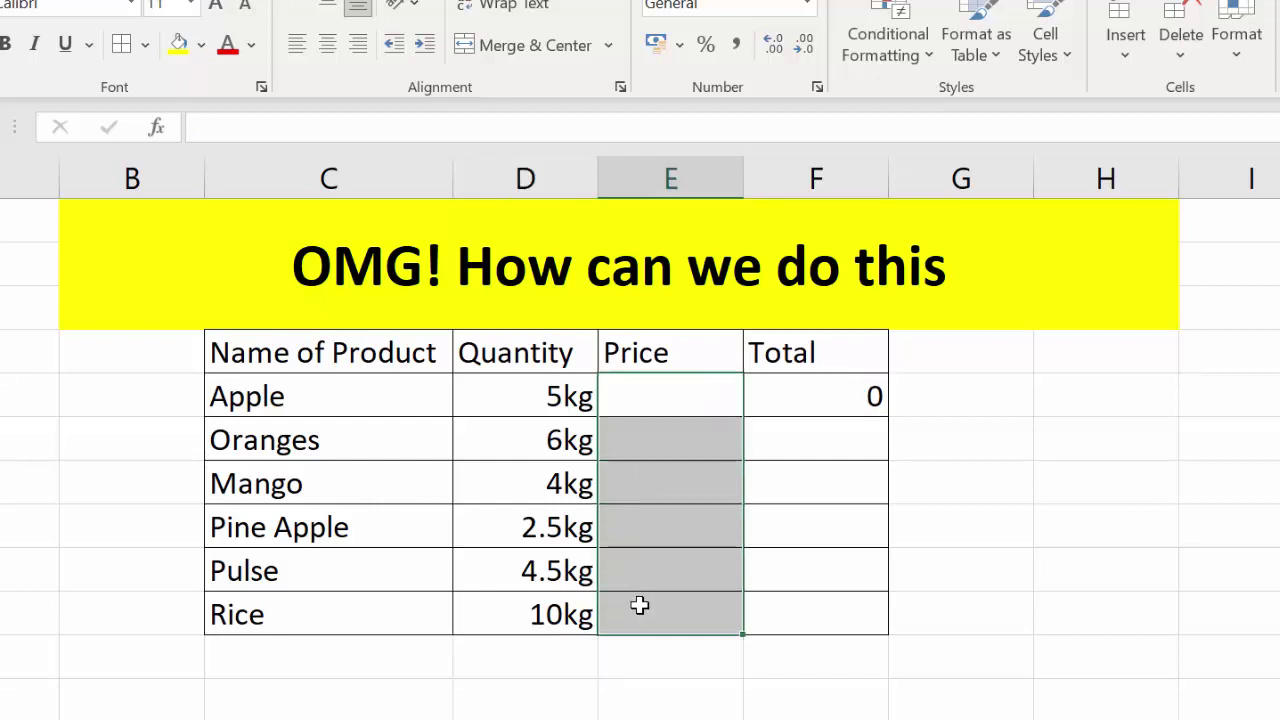
pyautogui.hotkey('ctrl', '1')
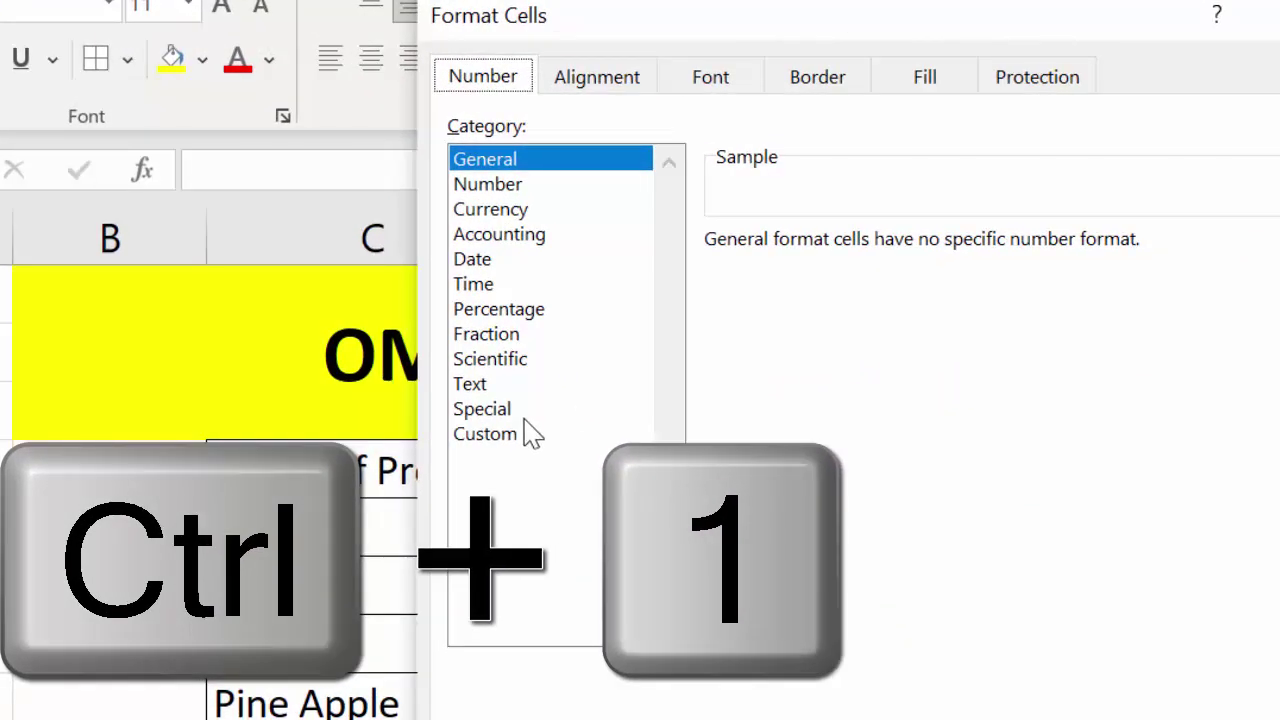
# Step: Apply the custom "Rs" General format to Price cells E5:E10, then select E5
pyautogui.click(522, 438)
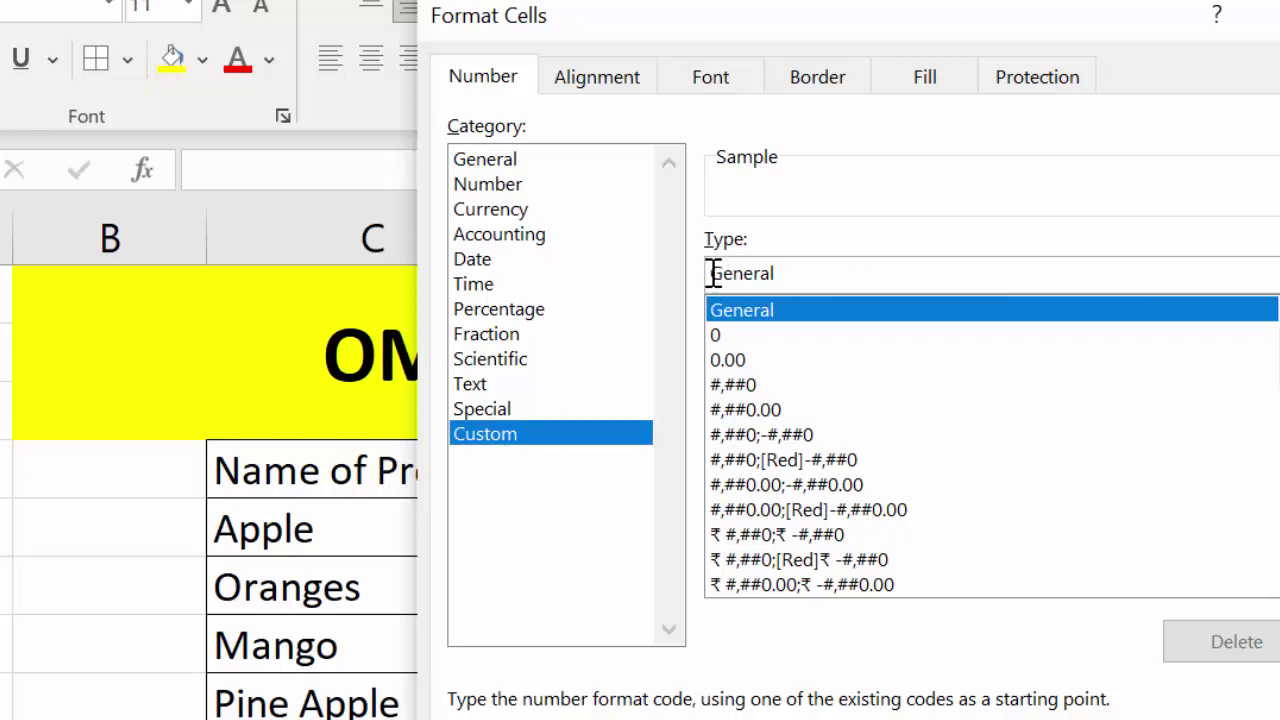
pyautogui.write('"')
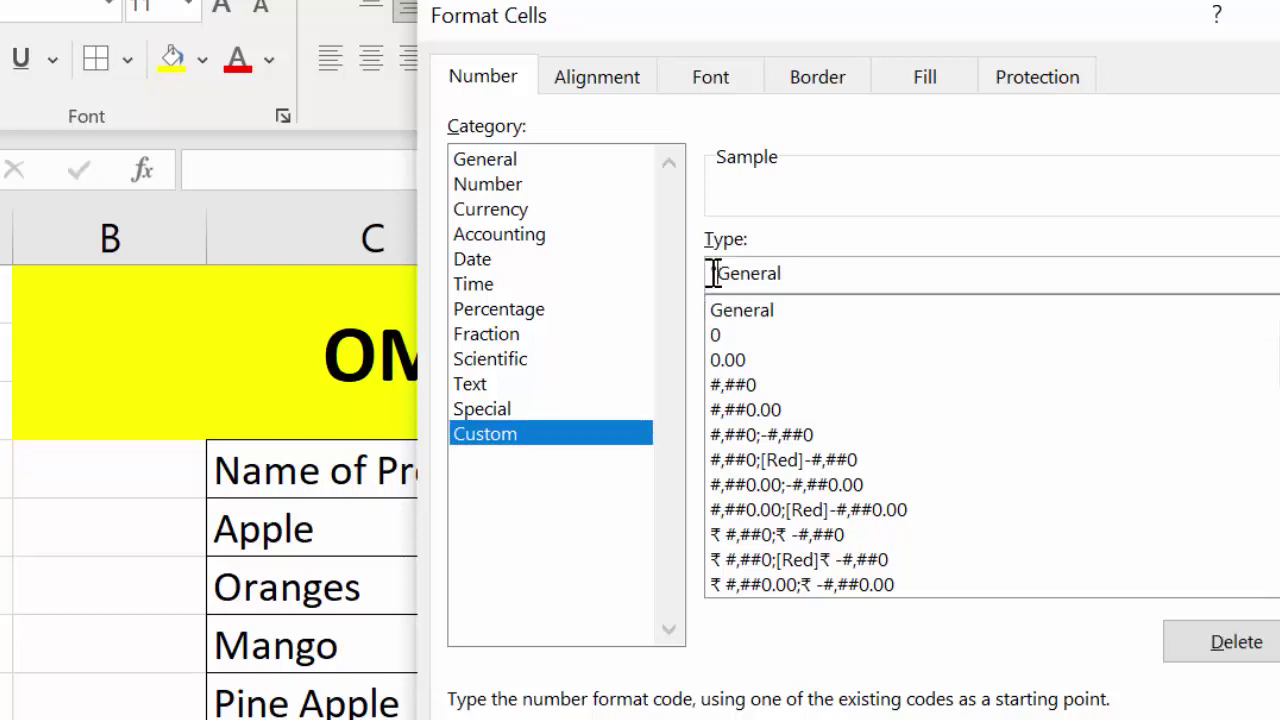
pyautogui.write('Rs')
pyautogui.write('"')
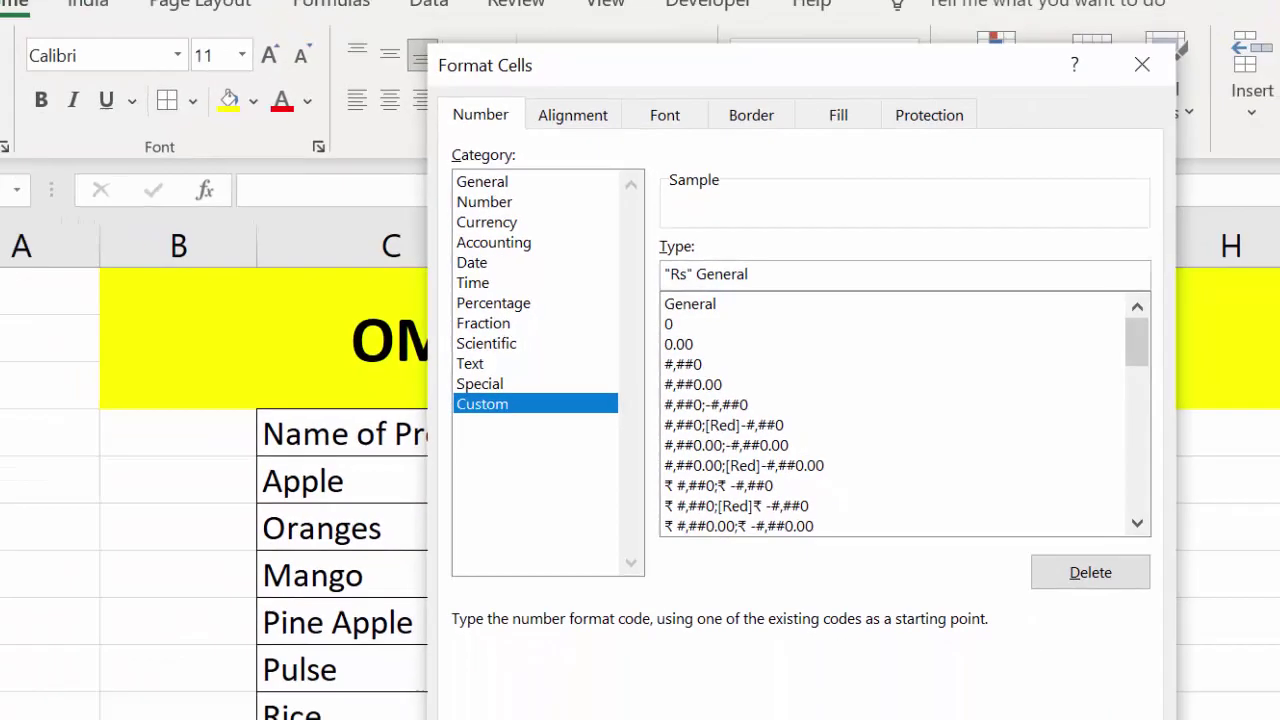
pyautogui.click(870, 660)
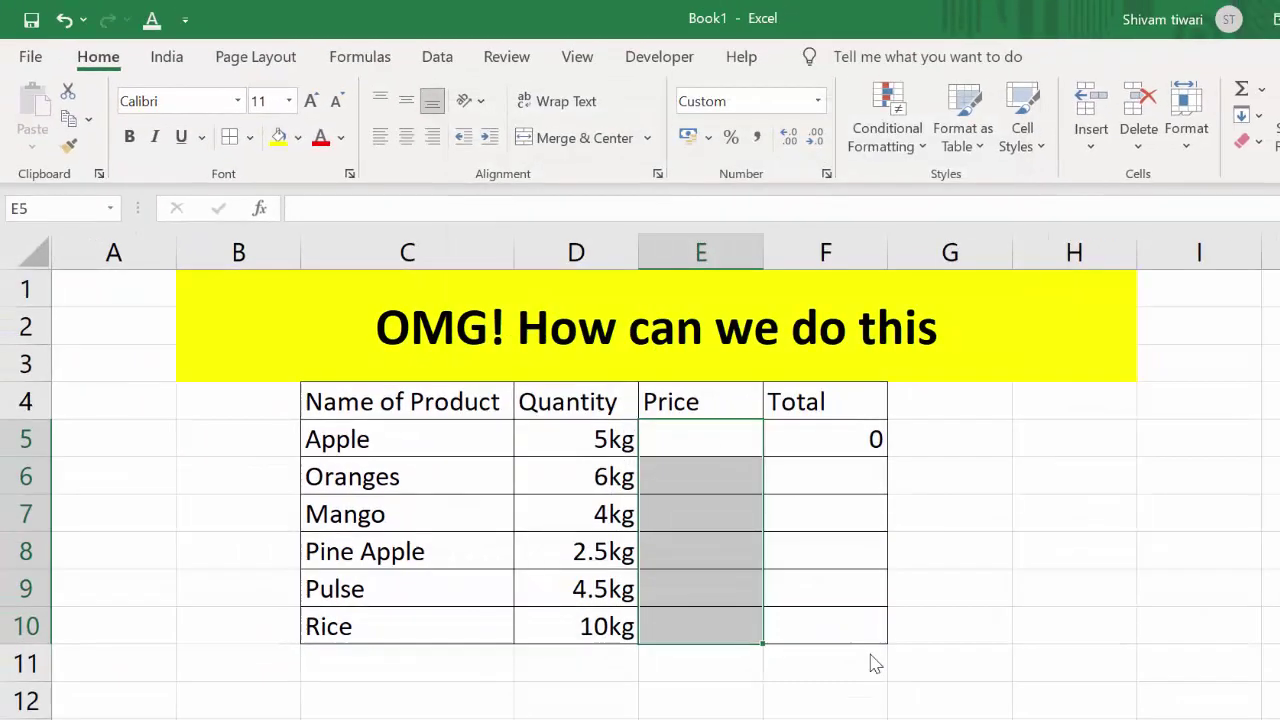
pyautogui.click(696, 437)
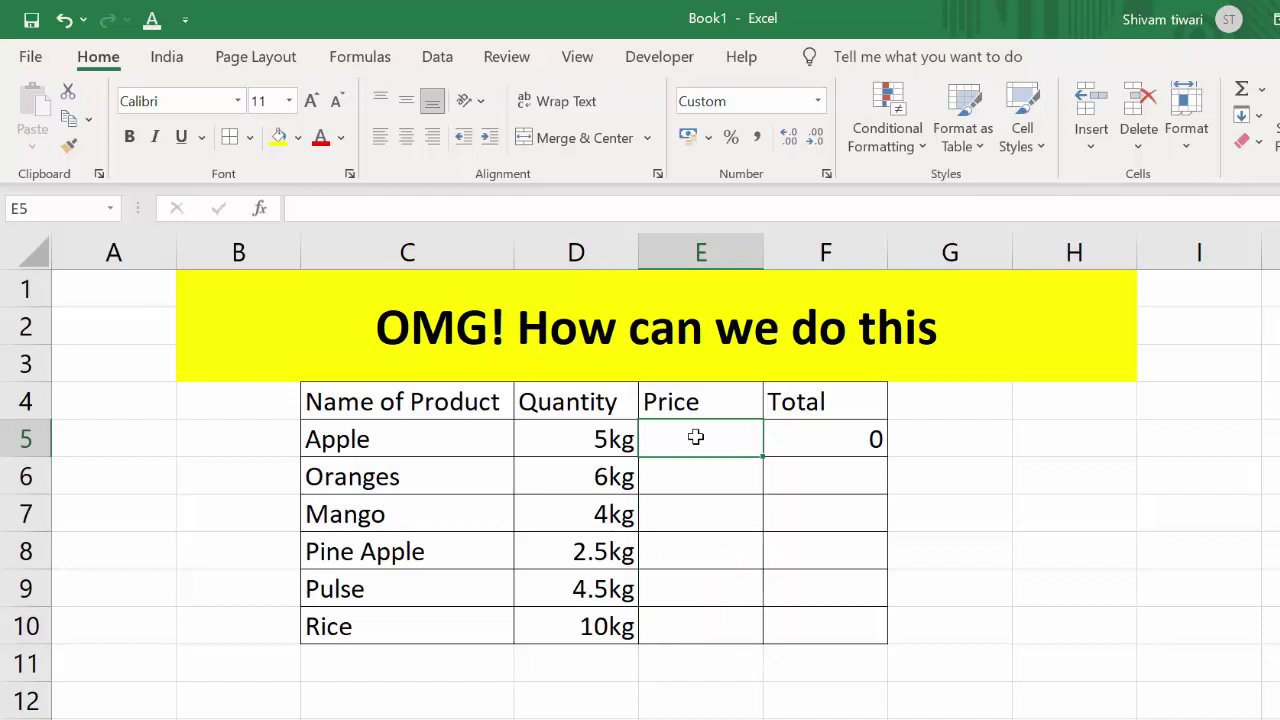
# Step: Enter prices 70, 40, 35, 60, 120 and 50 for Apple through Rice in E5:E10
pyautogui.write('7')
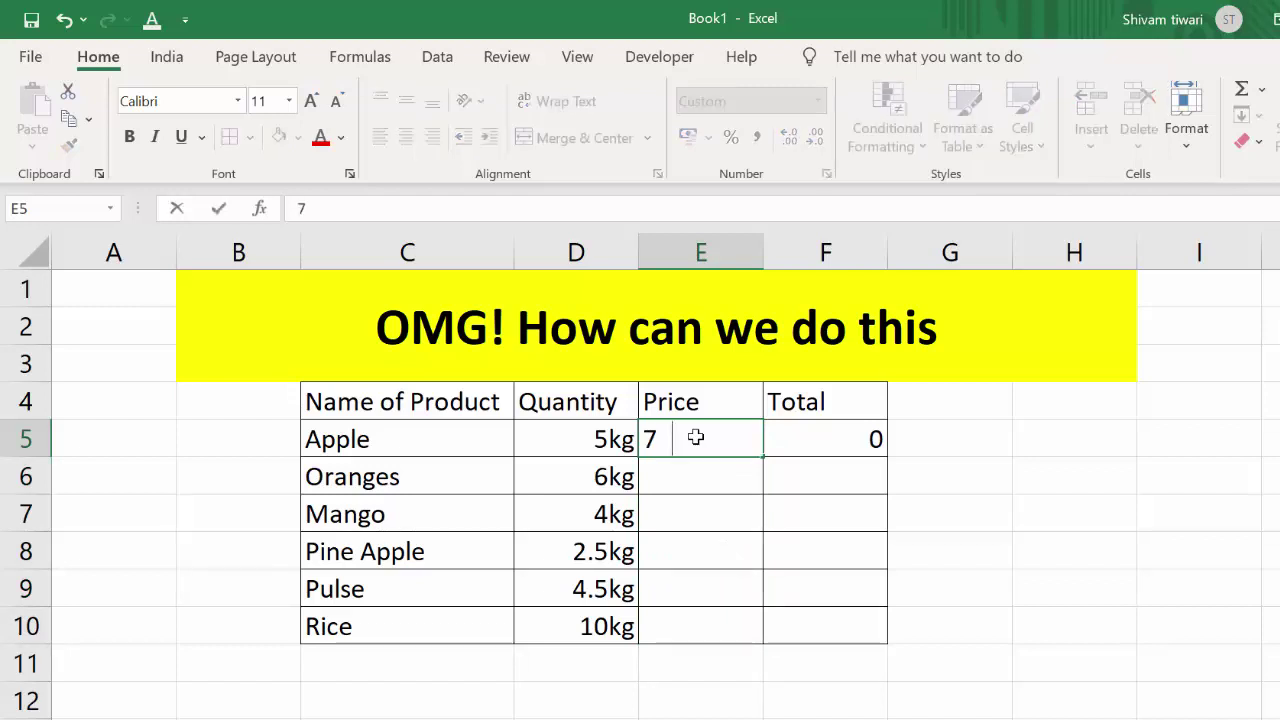
pyautogui.write('0')
pyautogui.press('Return')
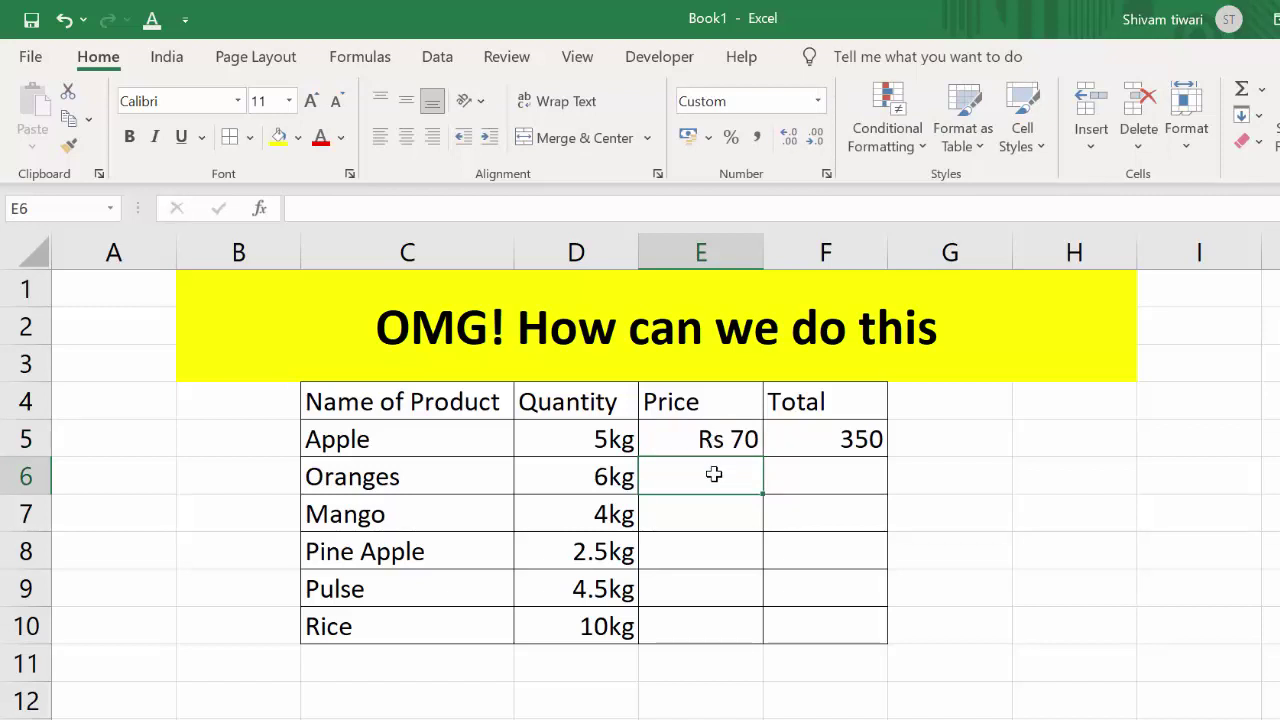
pyautogui.write('40')
pyautogui.press('Return')
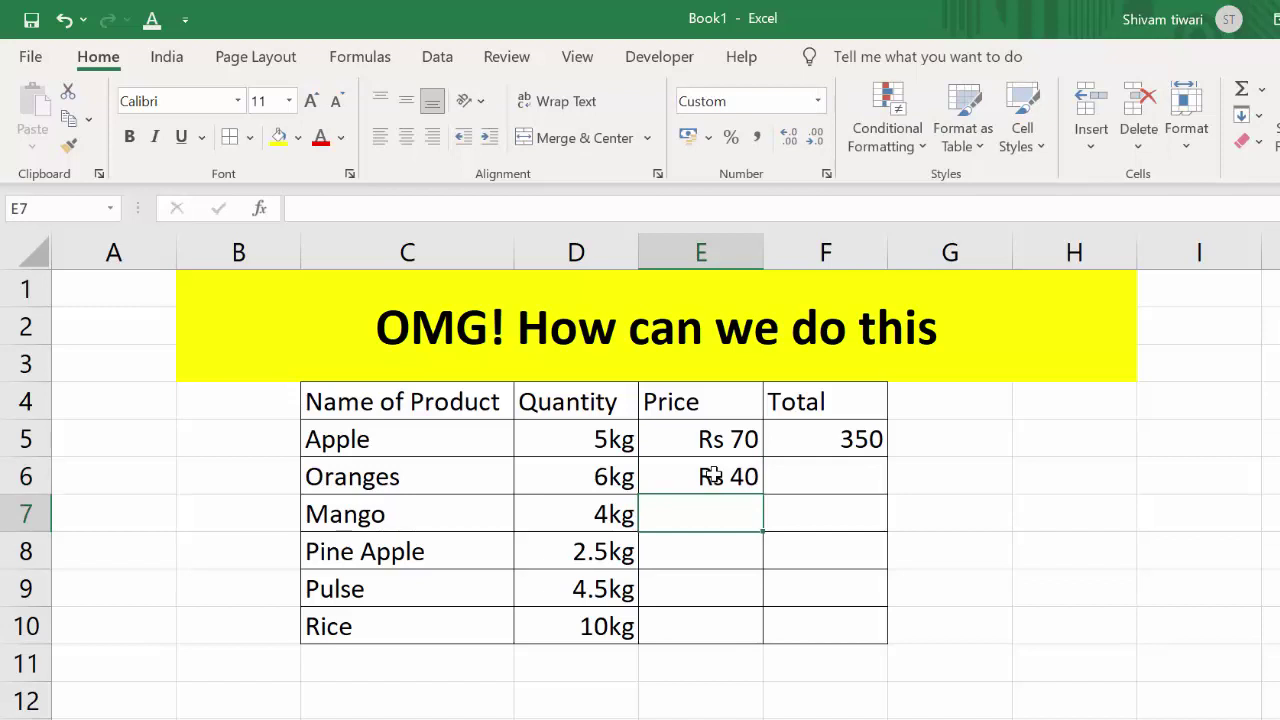
pyautogui.write('35')
pyautogui.press('Return')
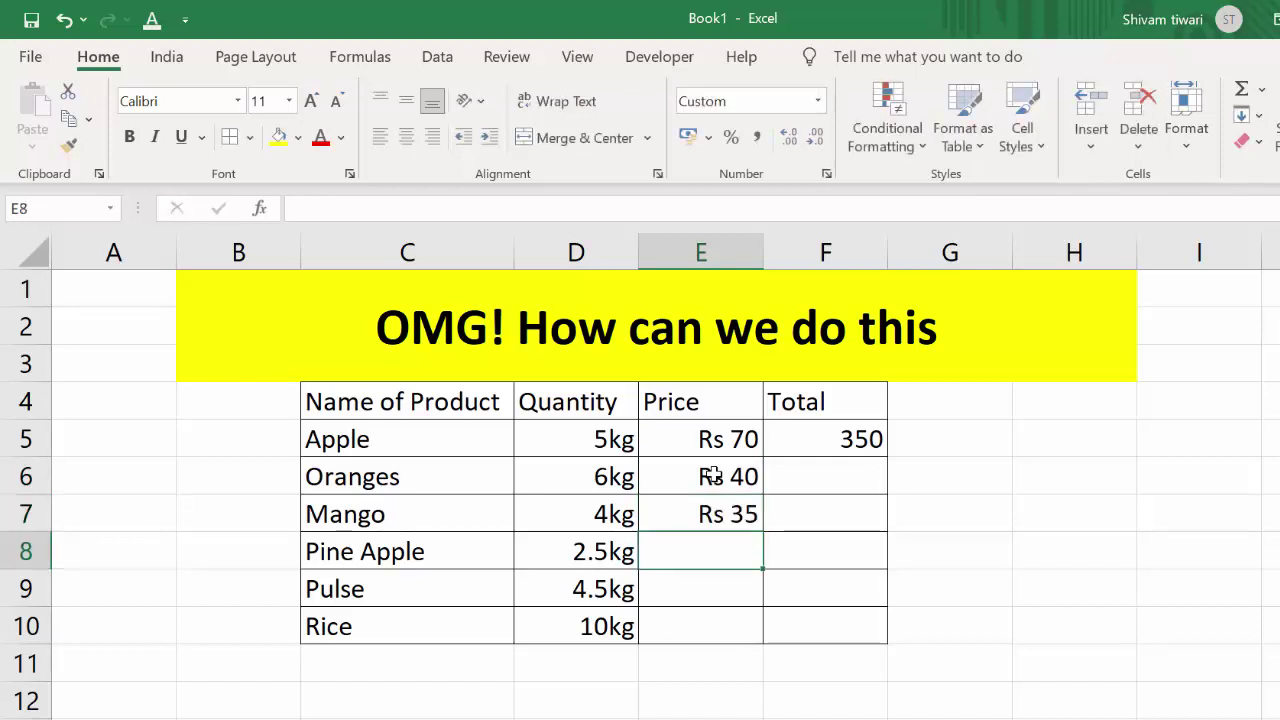
pyautogui.write('6')
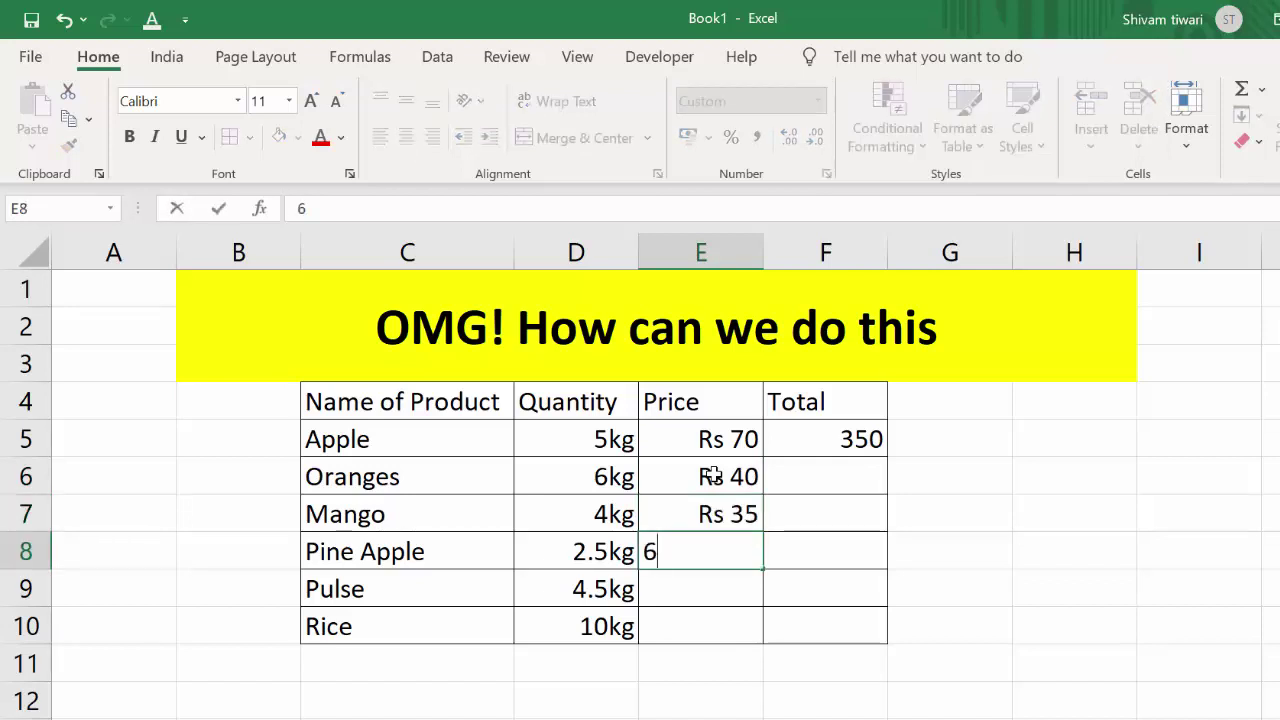
pyautogui.write('Rs 60')
pyautogui.press('Return')
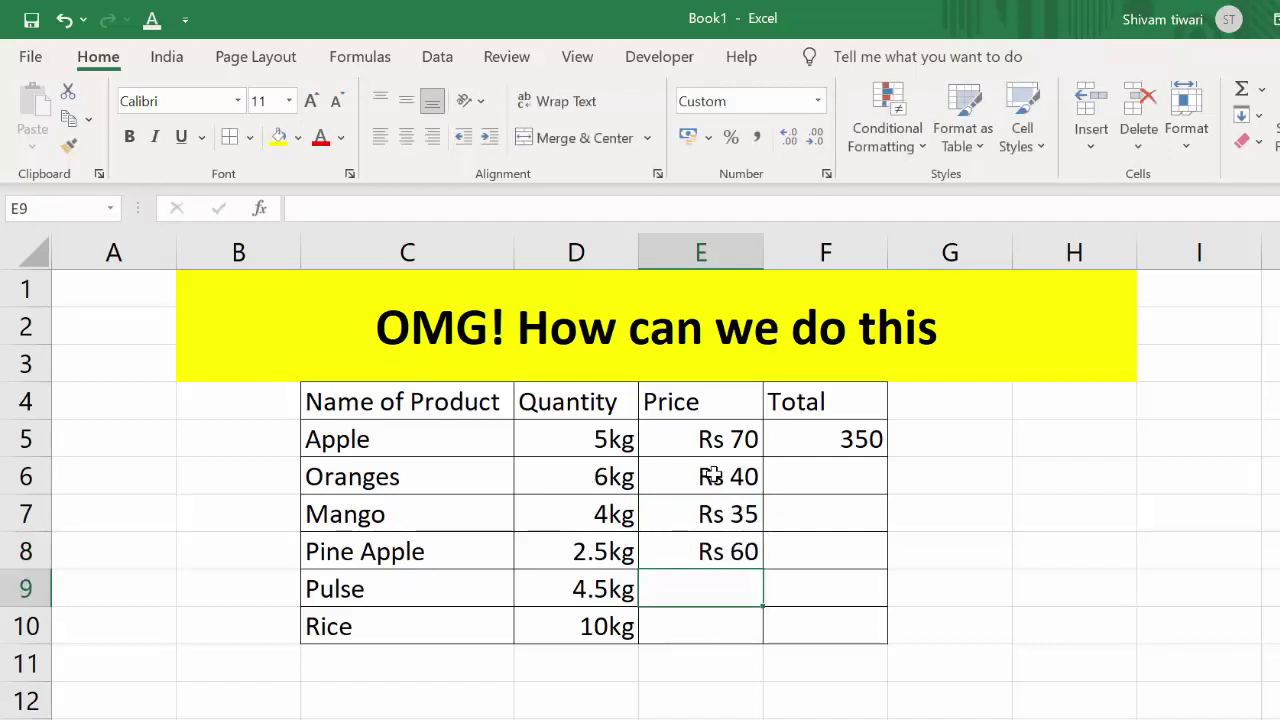
pyautogui.write('12')
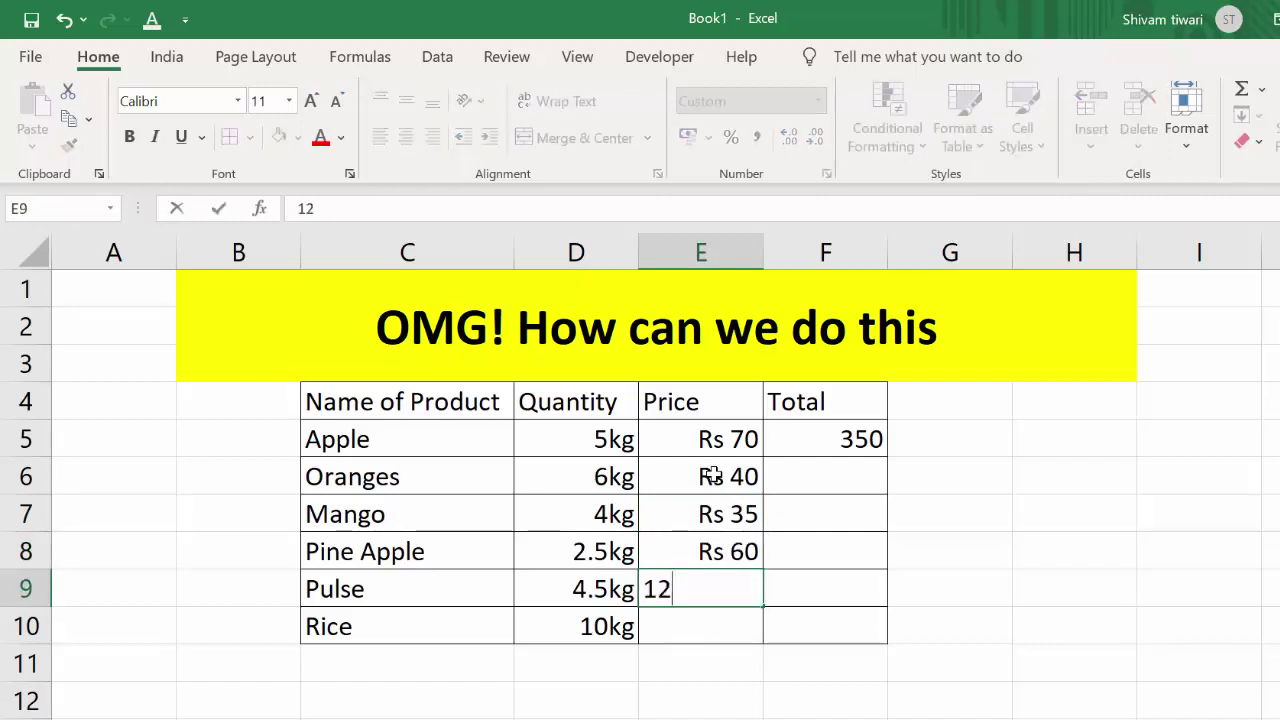
pyautogui.write('Rs 120')
pyautogui.press('Return')
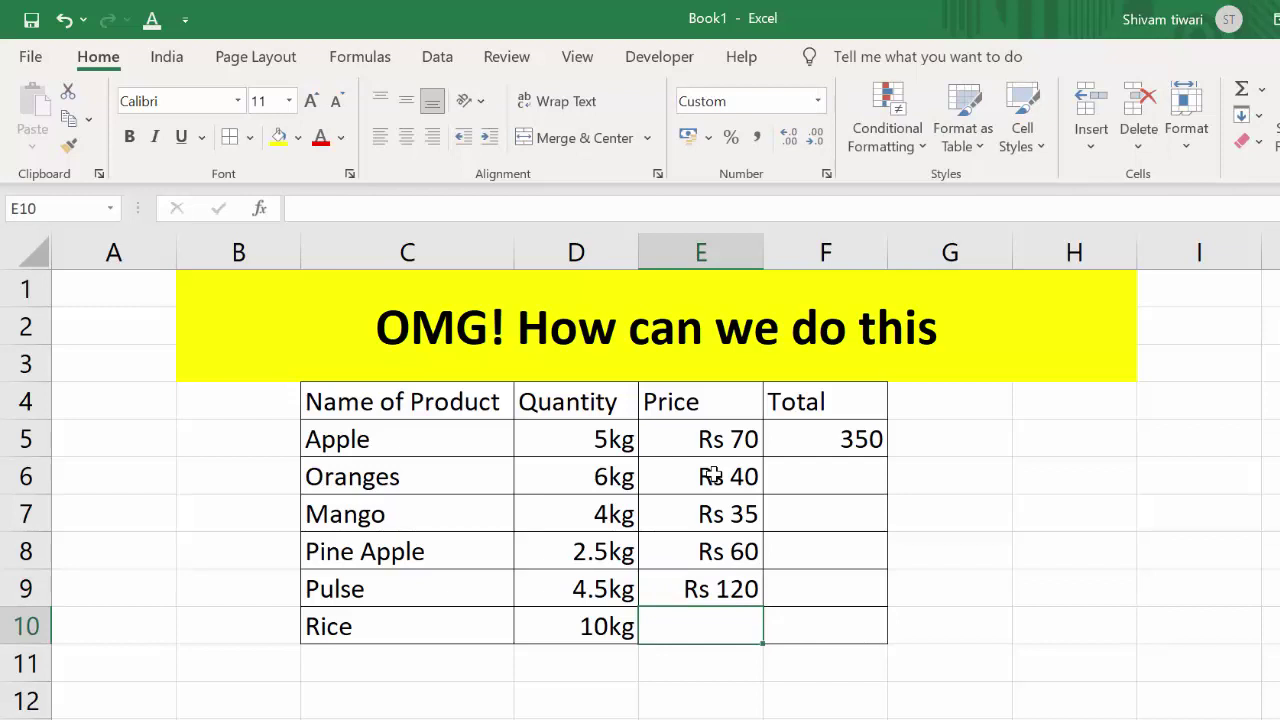
pyautogui.write('50')
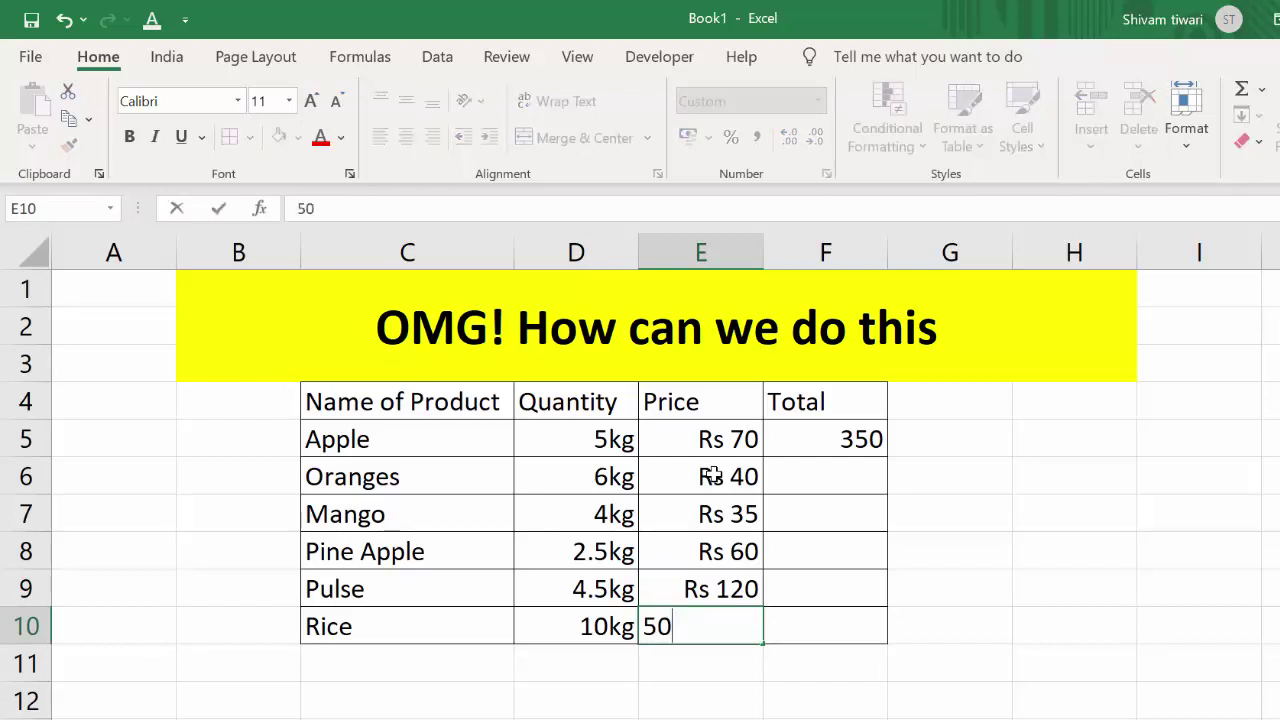
pyautogui.press('Return')
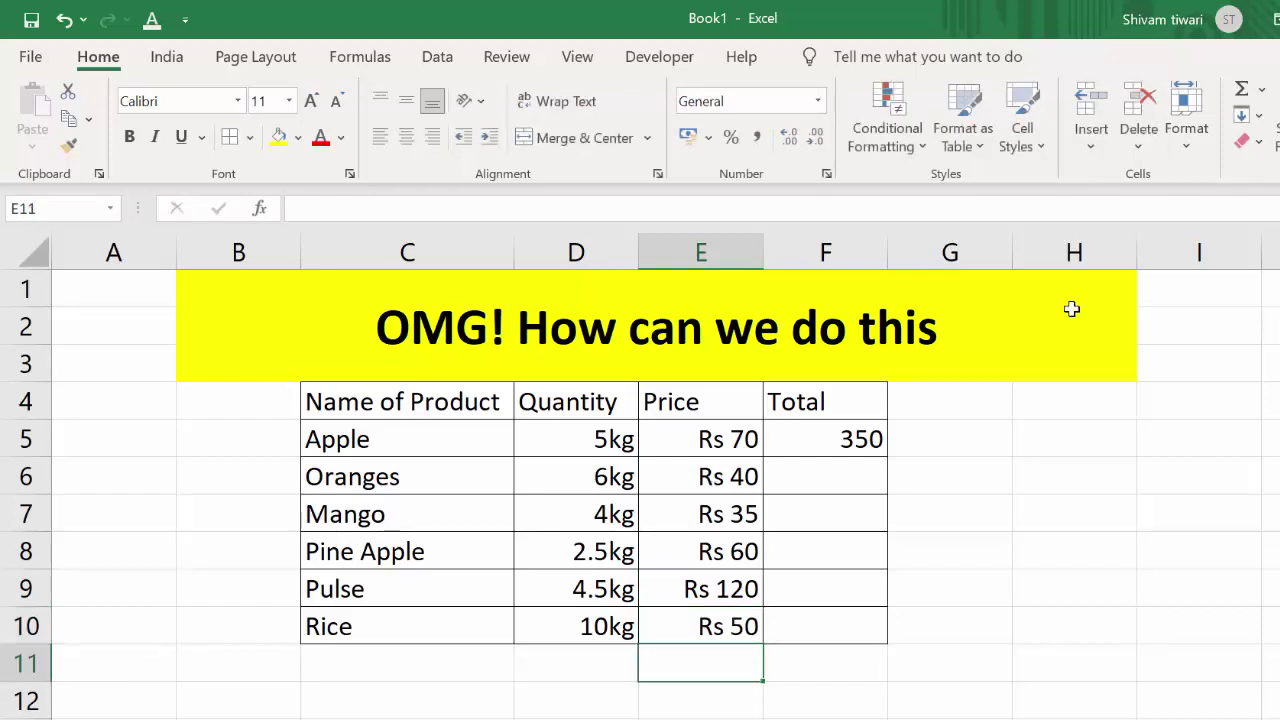
# Step: Clear F5 and re-enter =D5*E5 as Apple's Total, now displaying 350kg
pyautogui.click(831, 444)
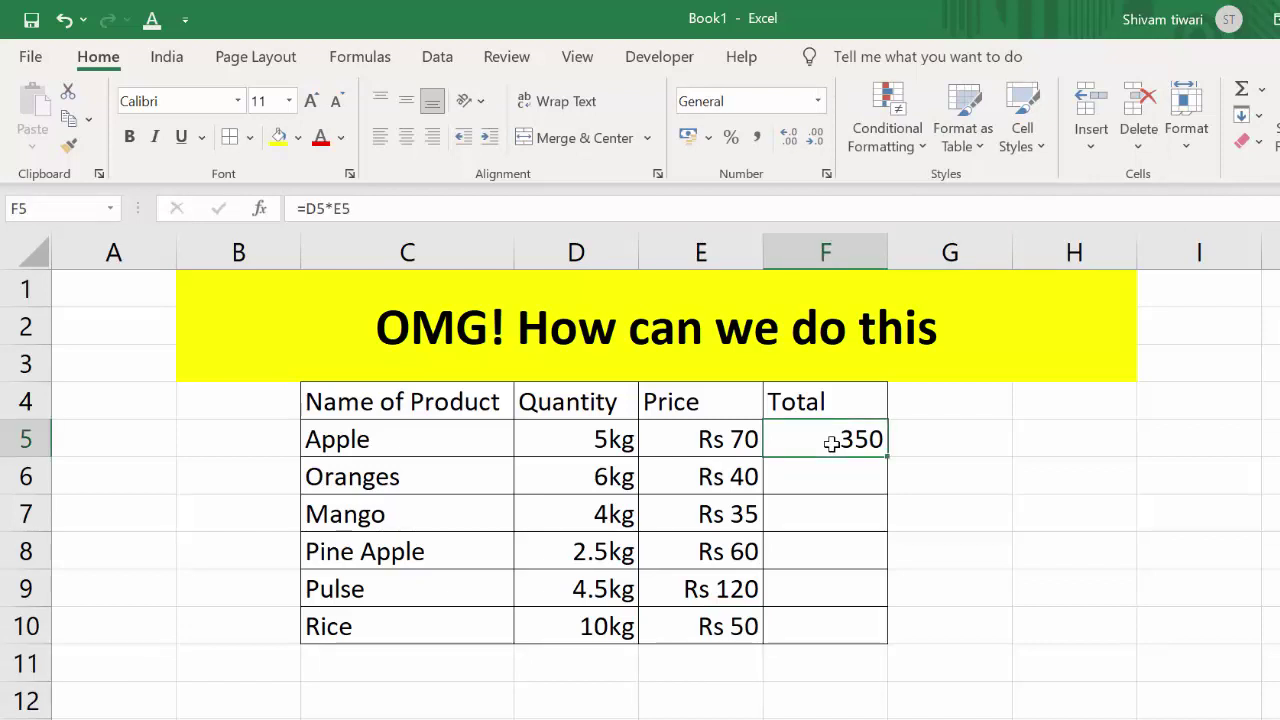
pyautogui.press('Delete')
pyautogui.write('=')
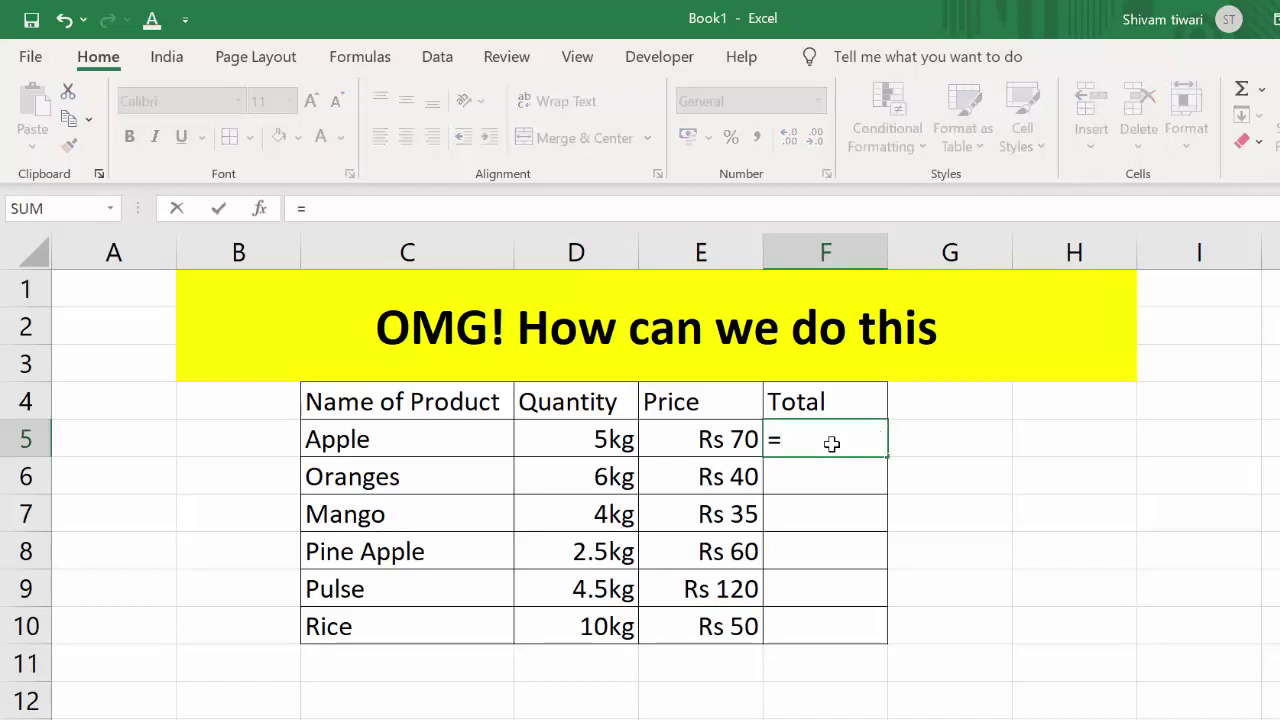
pyautogui.click(582, 440)
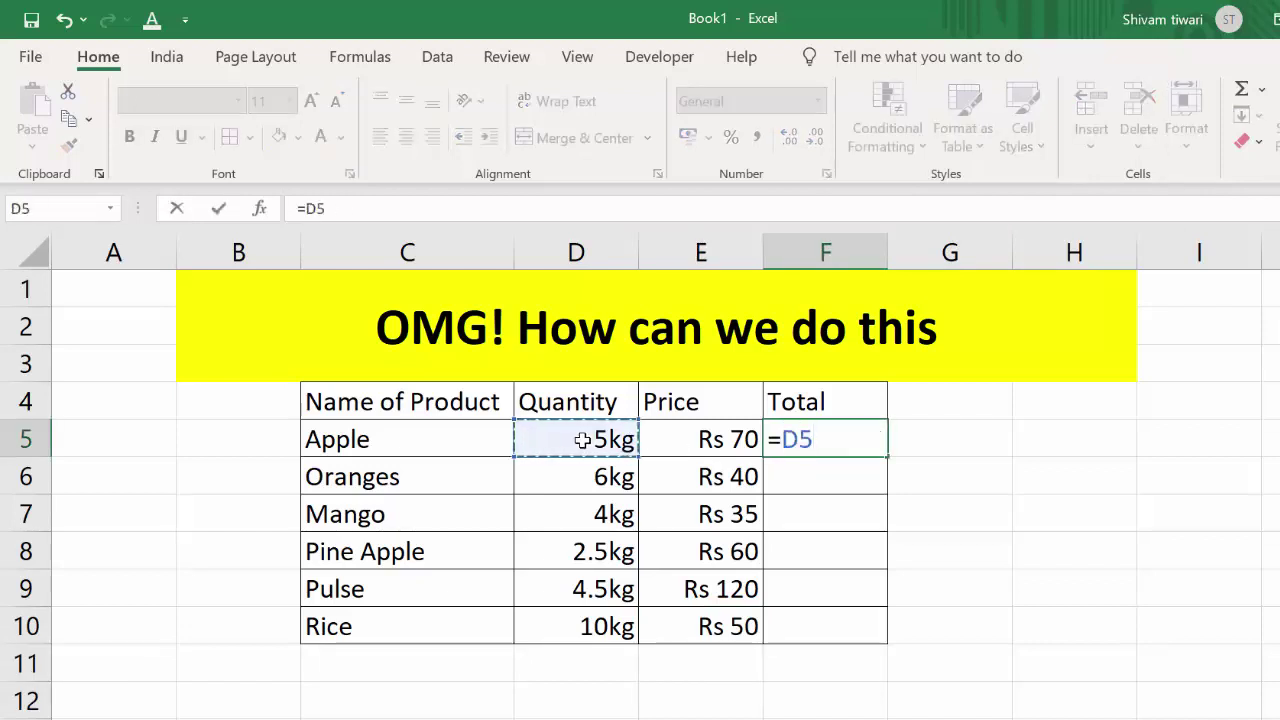
pyautogui.write('*')
pyautogui.click(716, 441)
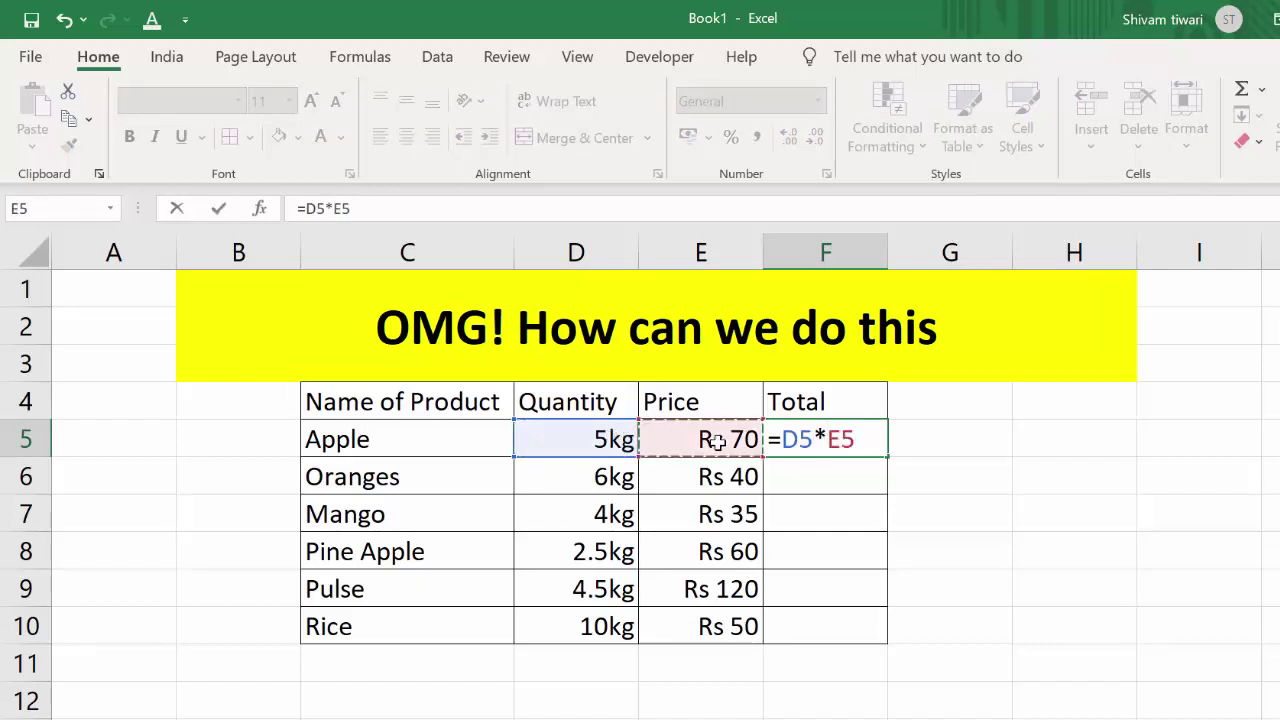
pyautogui.press('Return')
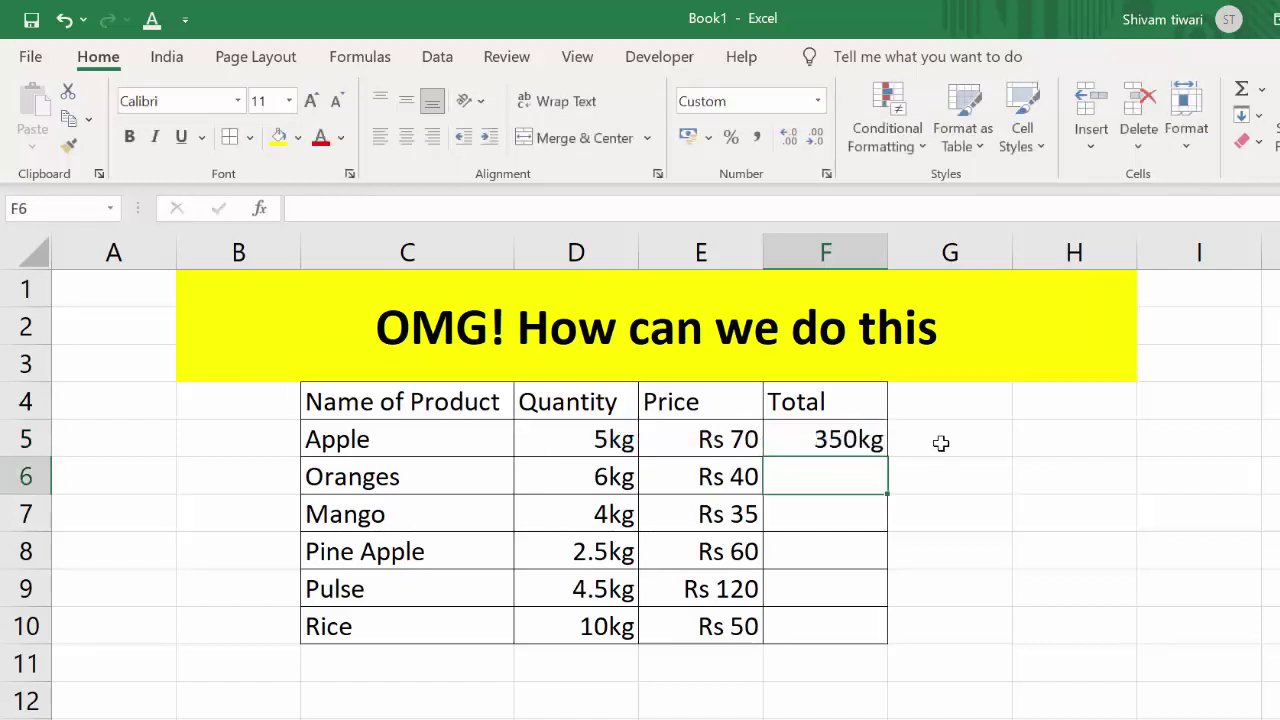
pyautogui.click(850, 437)
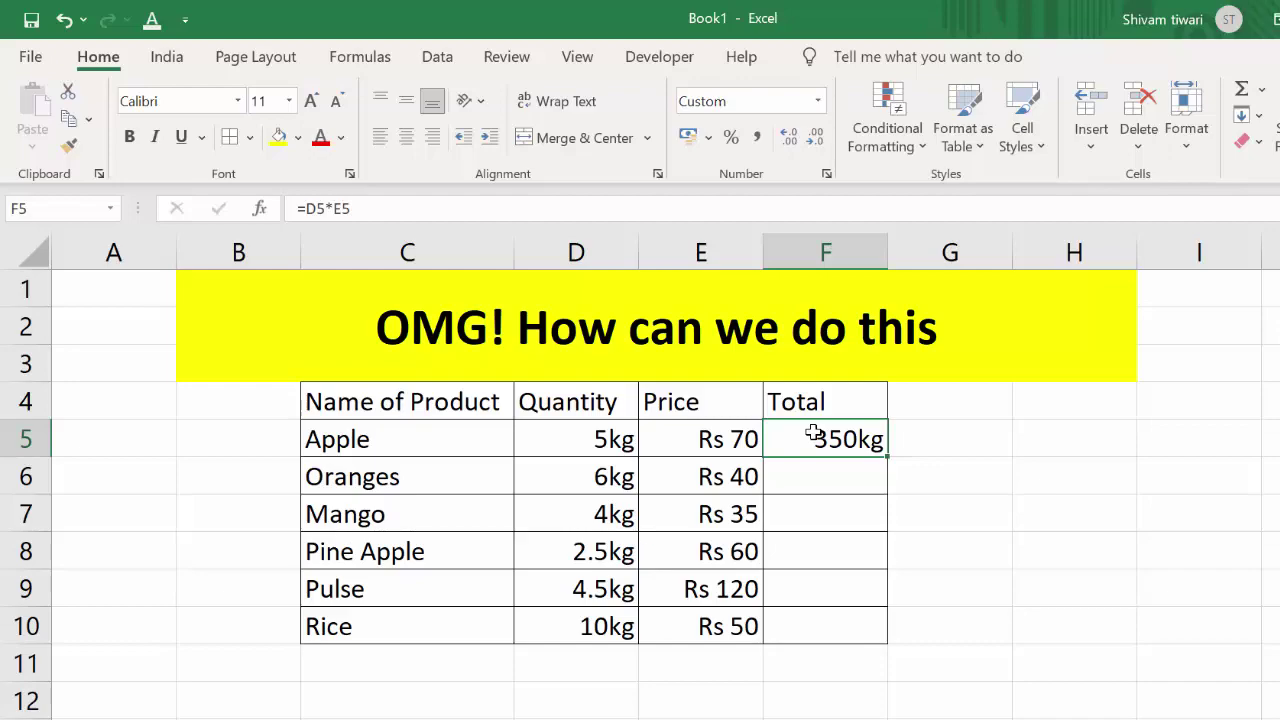
# Step: Change F5's custom format from General"kg" to plain General so it shows 350
pyautogui.hotkey('ctrl', '1')
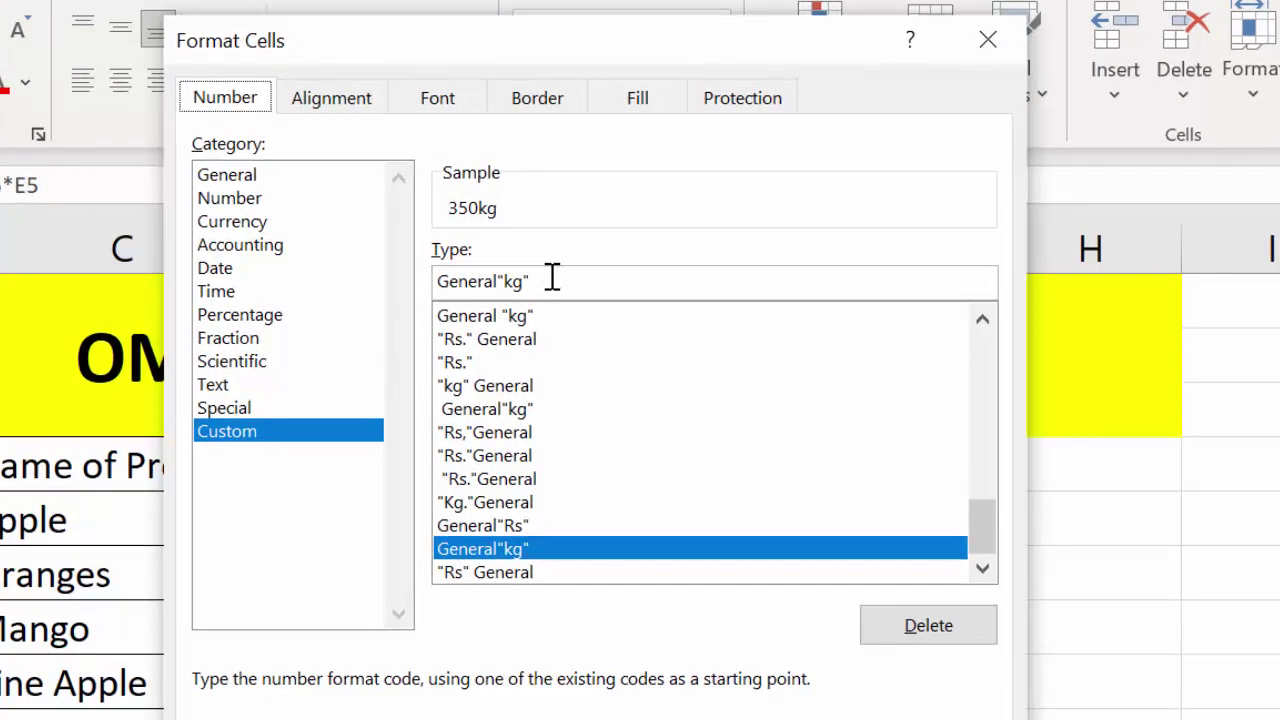
pyautogui.click(703, 272)
pyautogui.press('BackSpace')
pyautogui.press('BackSpace')
pyautogui.press('BackSpace')
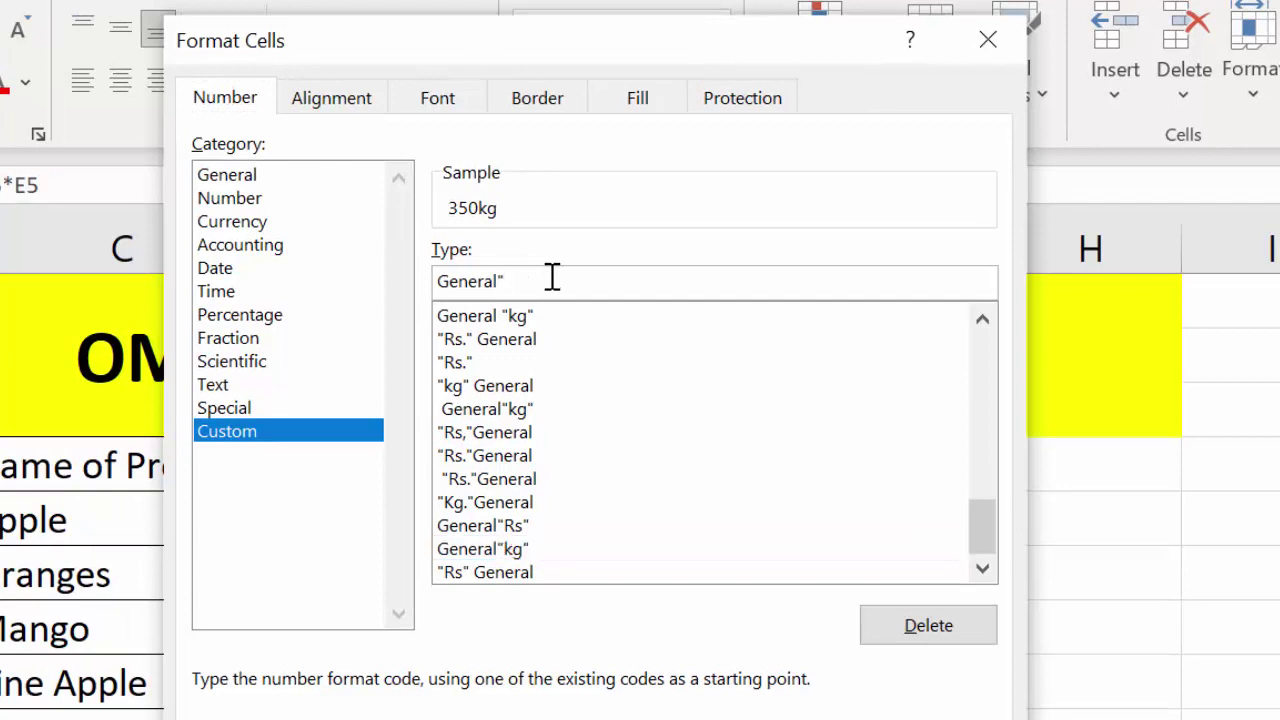
pyautogui.press('BackSpace')
pyautogui.click(442, 288)
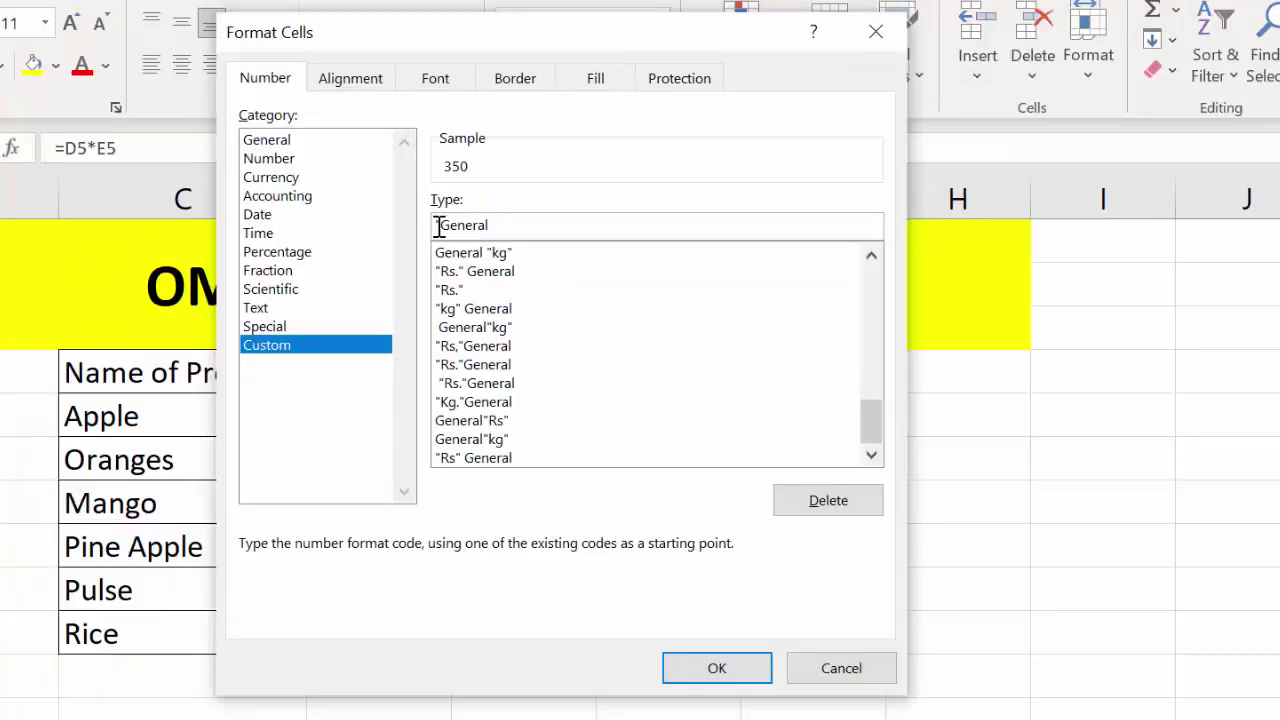
pyautogui.press('BackSpace')
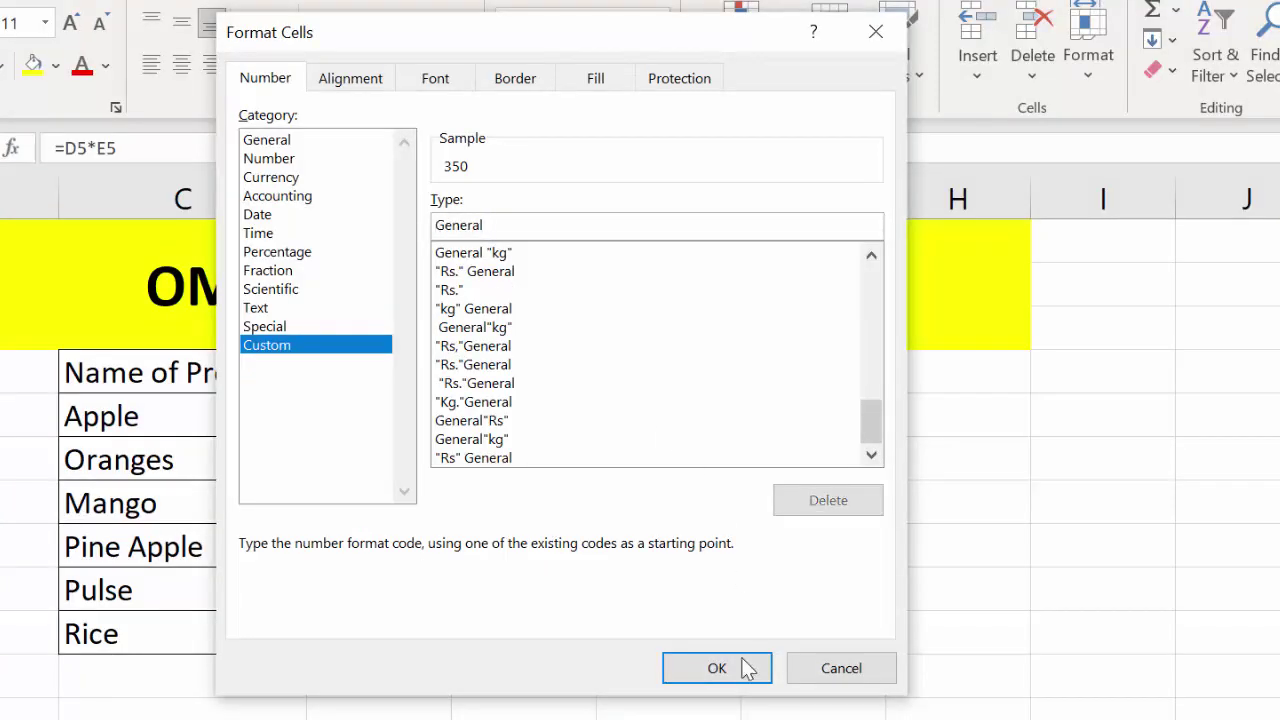
pyautogui.click(729, 670)
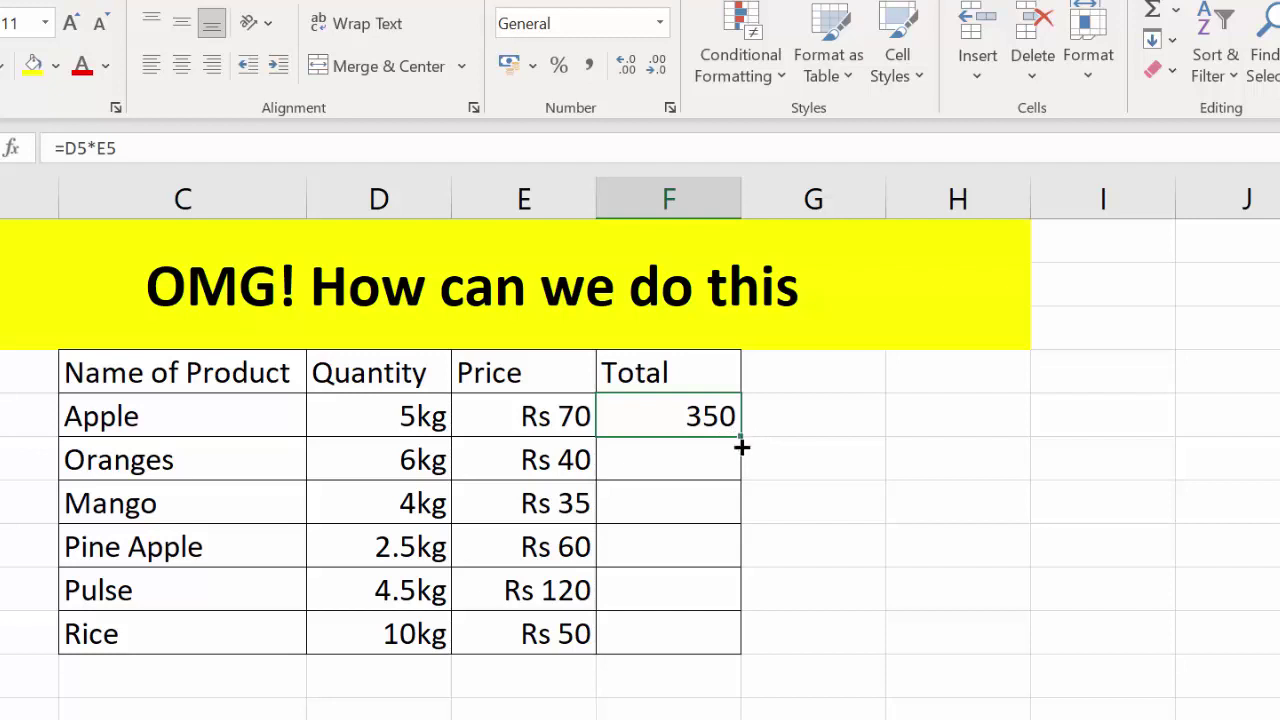
# Step: Fill the Total formula down to F10, giving 240, 140, 150, 540 and 500
pyautogui.moveTo(741, 435); pyautogui.dragTo(746, 635)
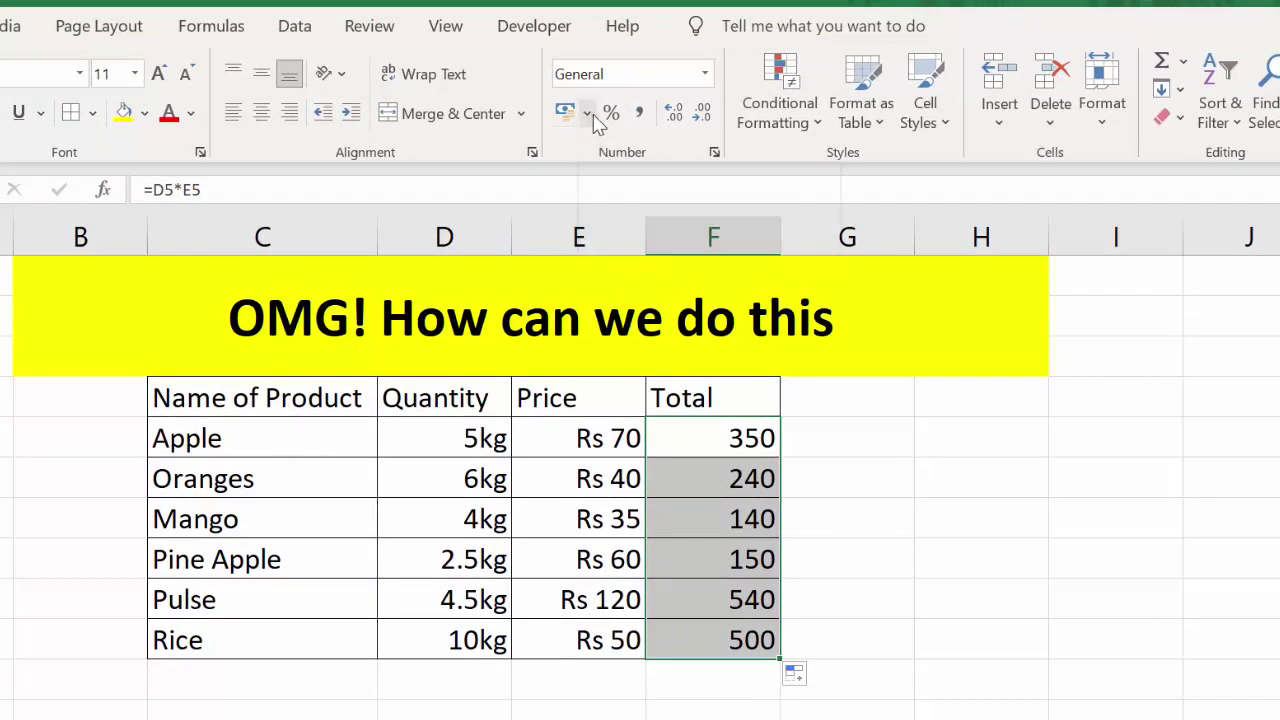
pyautogui.click(588, 113)
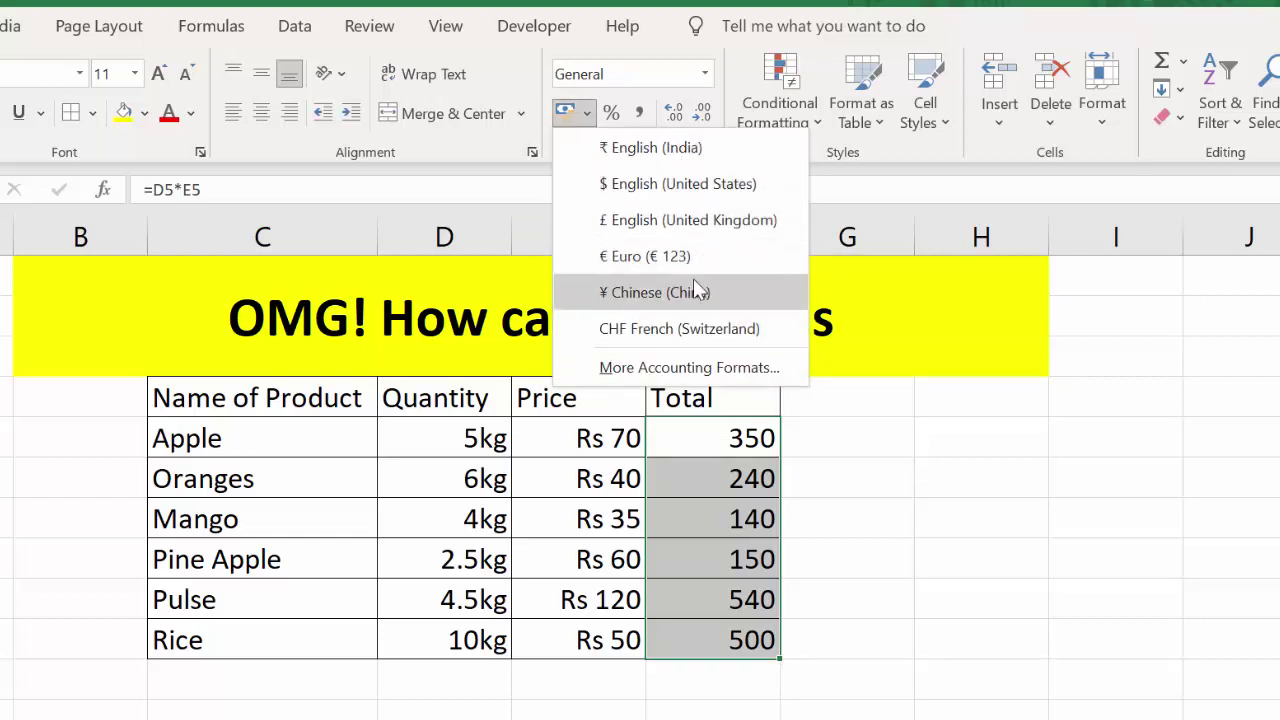
# Step: Format the Total column as ₹ Accounting with 2 decimals, reading ₹ 350.00 through ₹ 500.00
pyautogui.click(690, 368)
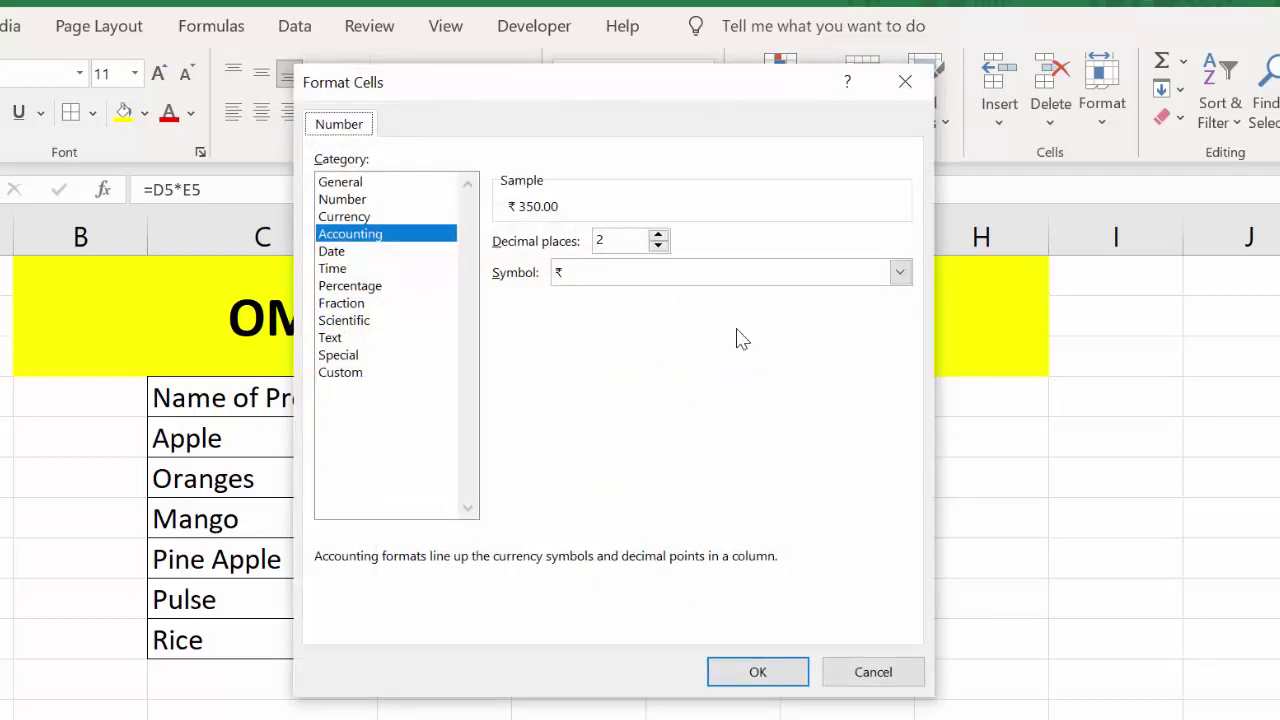
pyautogui.click(758, 672)
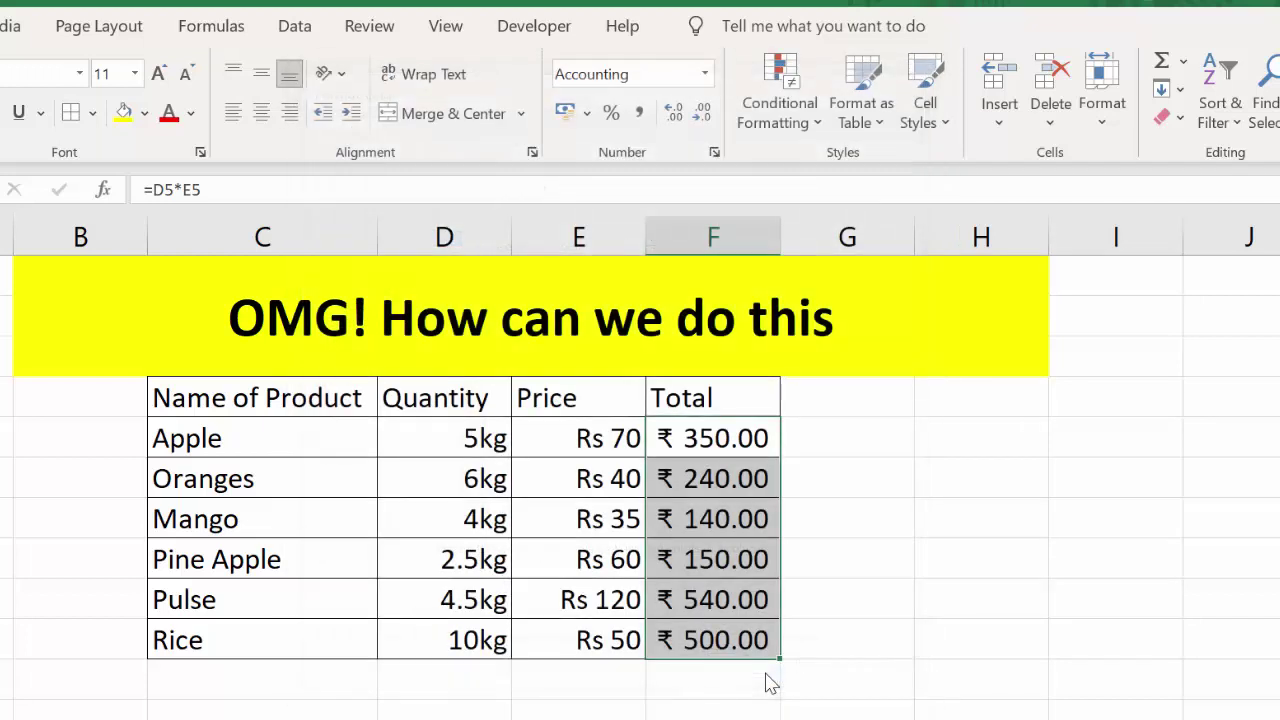
pyautogui.click(1109, 597)
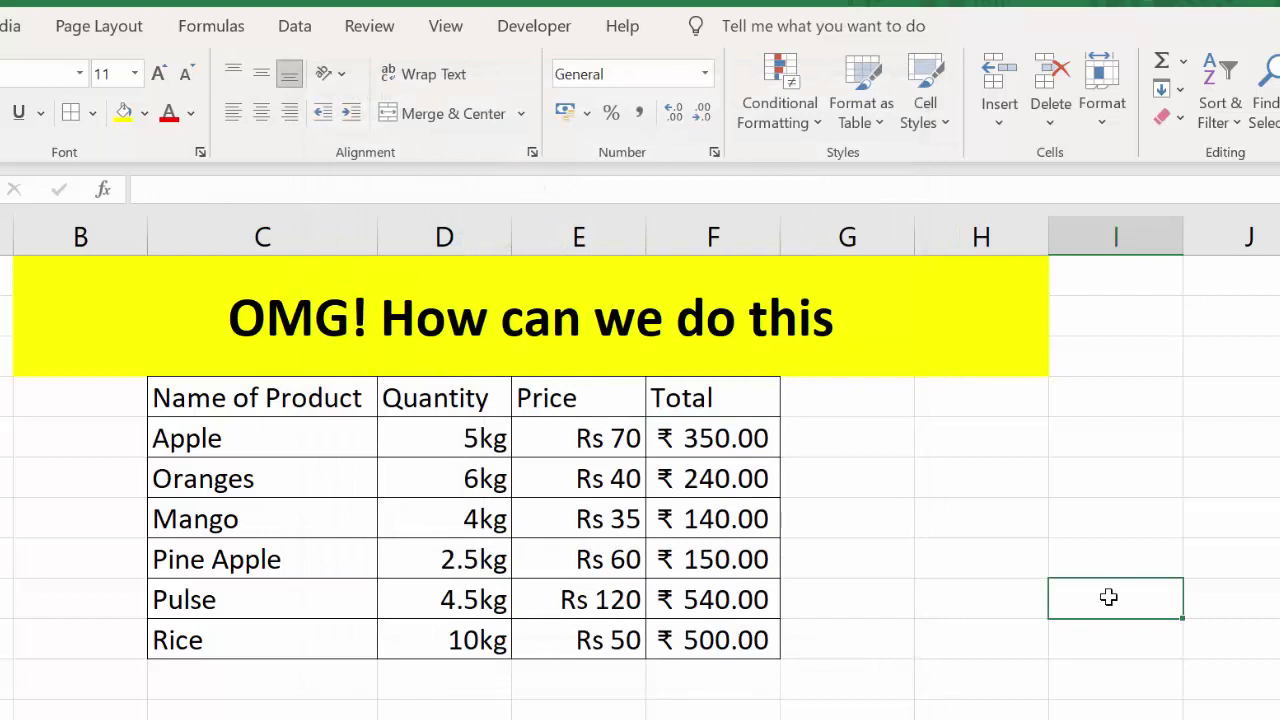